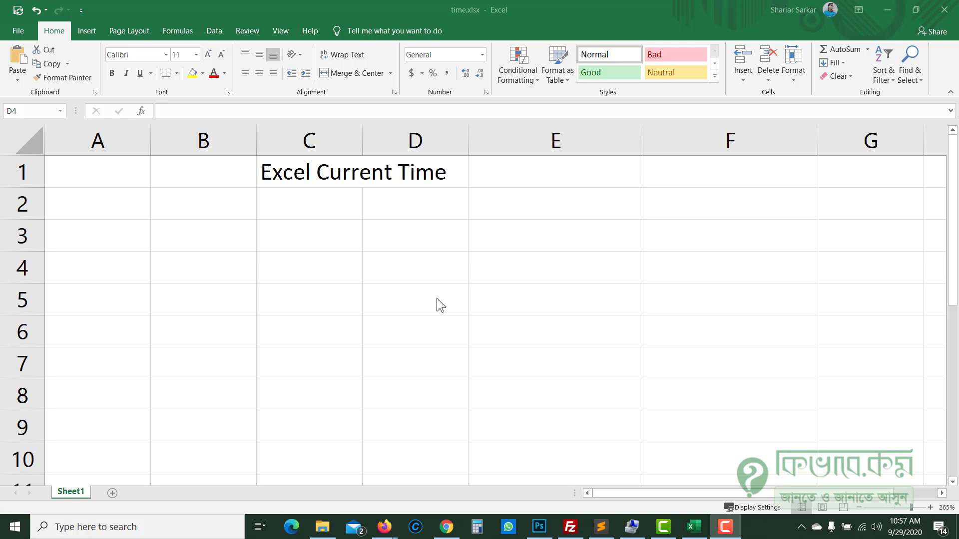
Step: Enter =TIME(10,10,20) in cell A3 so it displays 10:10 AM
left_click(116, 244)
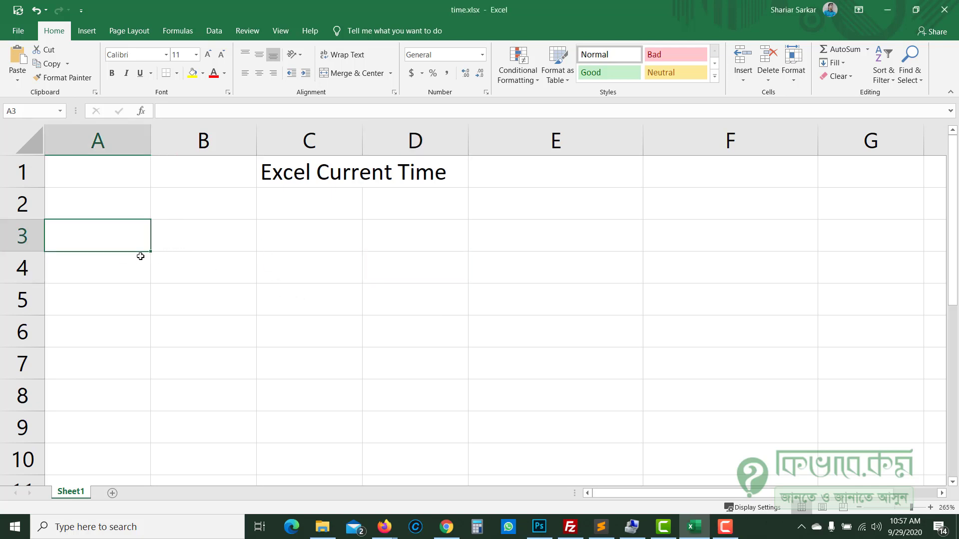
type("=tim")
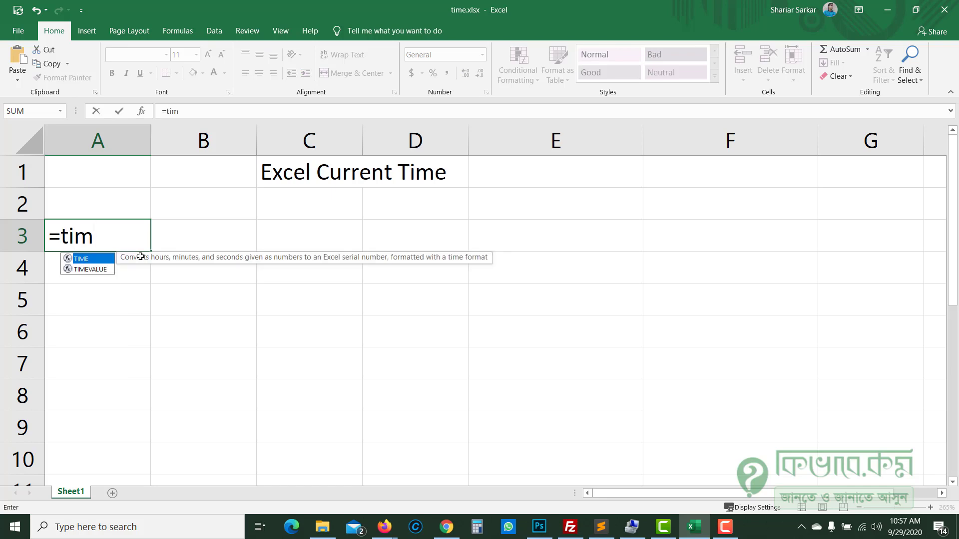
type("e(")
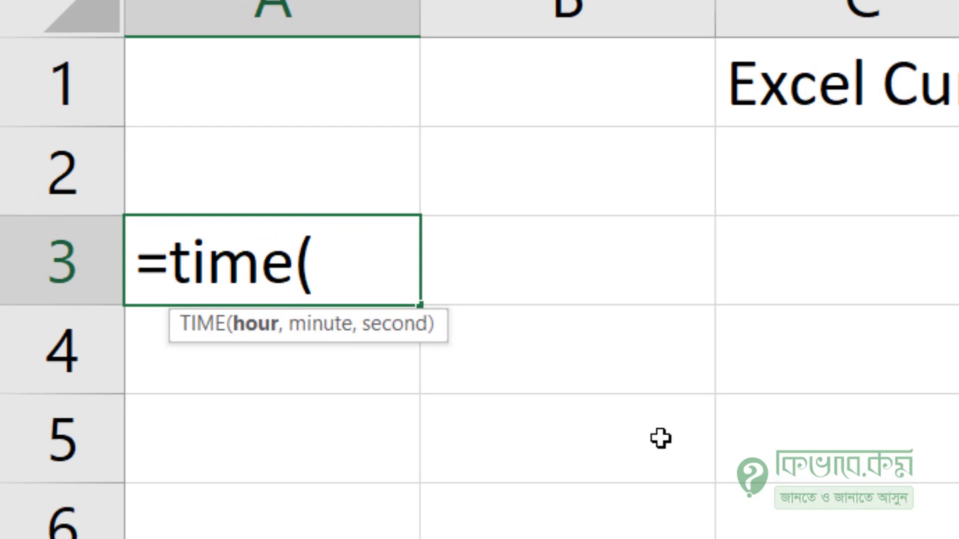
type("10")
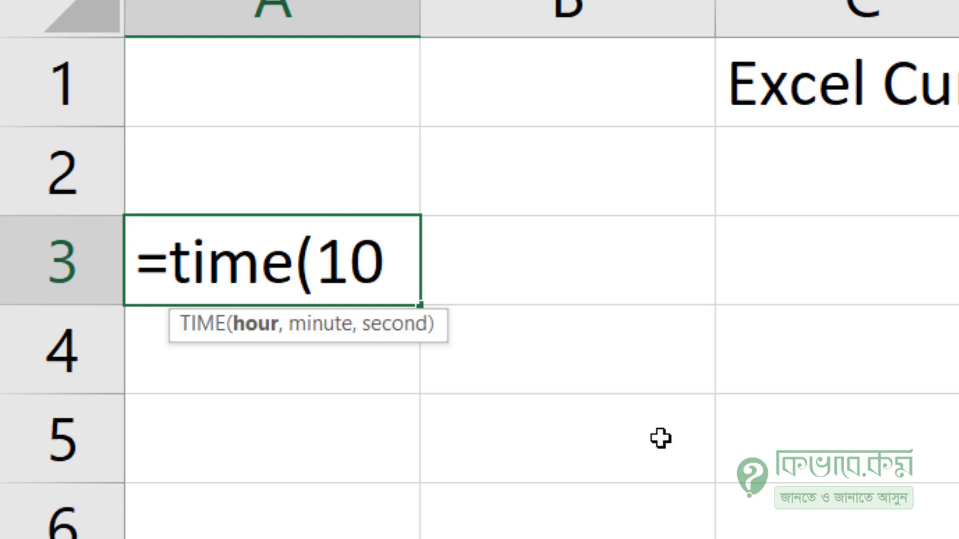
type(",10,")
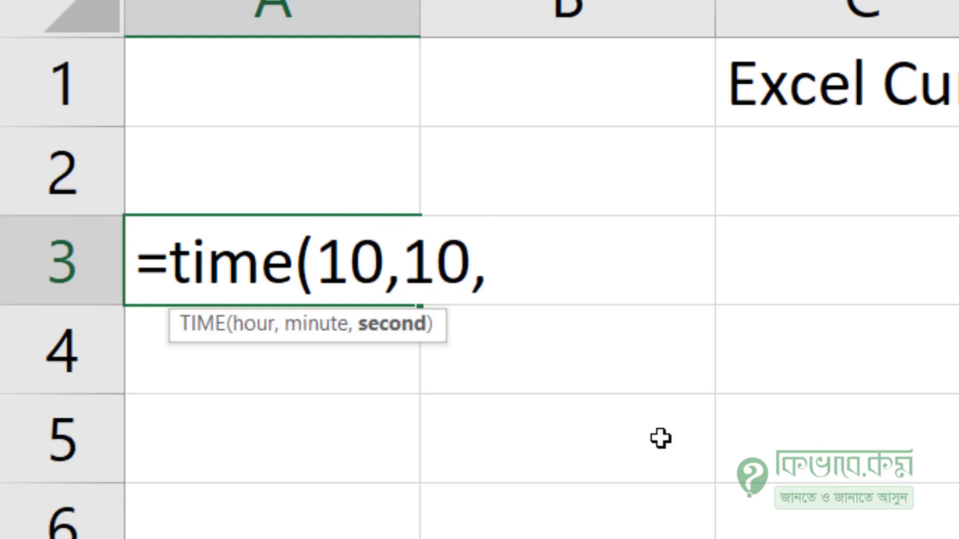
type("20)")
key("Return")
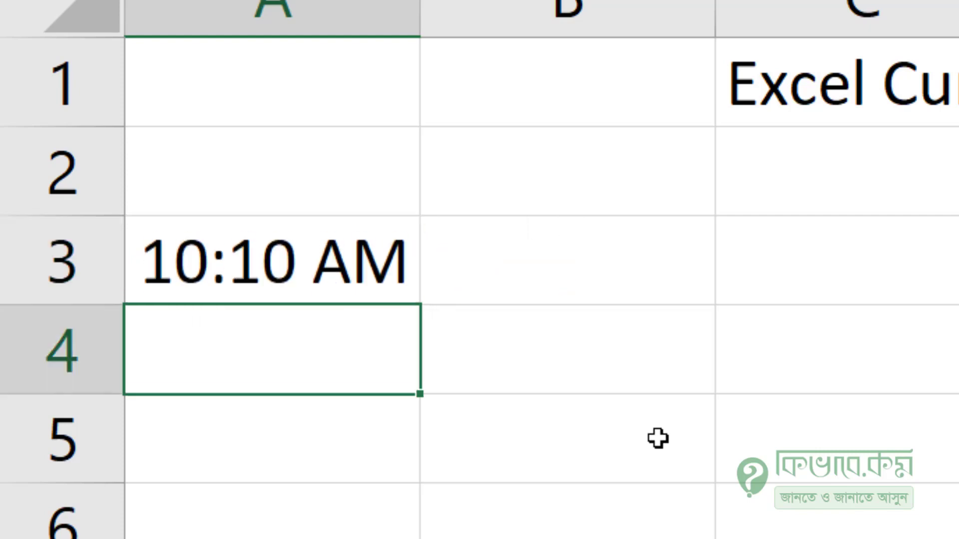
left_click(281, 268)
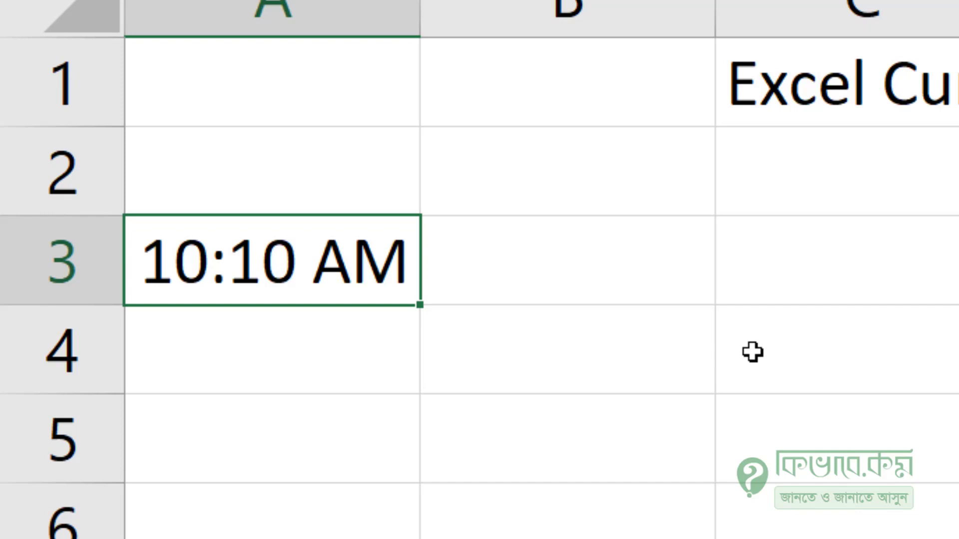
left_click(278, 340)
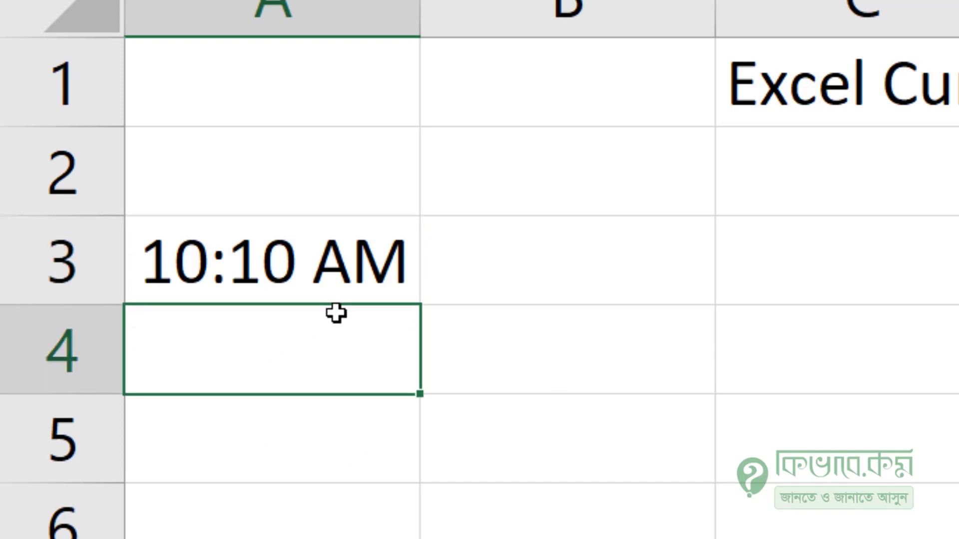
left_click(372, 252)
left_click(355, 362)
Step: Enter =TODAY() in A4 to show 9/29/2020
type("=")
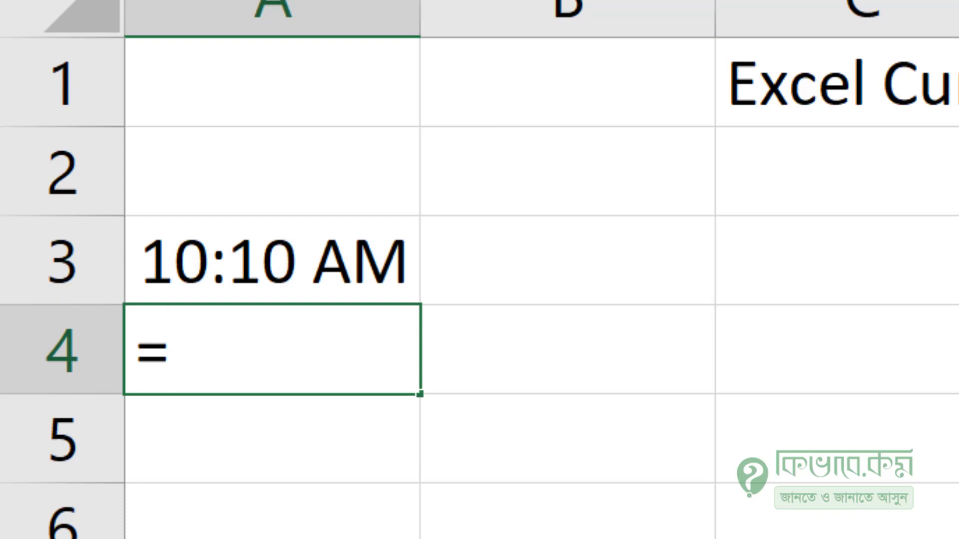
type("todya")
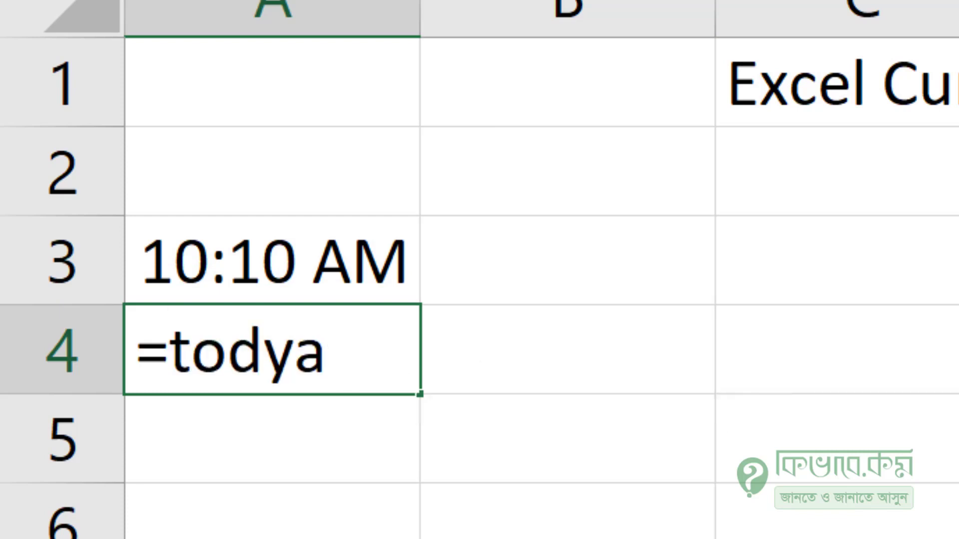
key("BackSpace")
key("BackSpace")
type("ay")
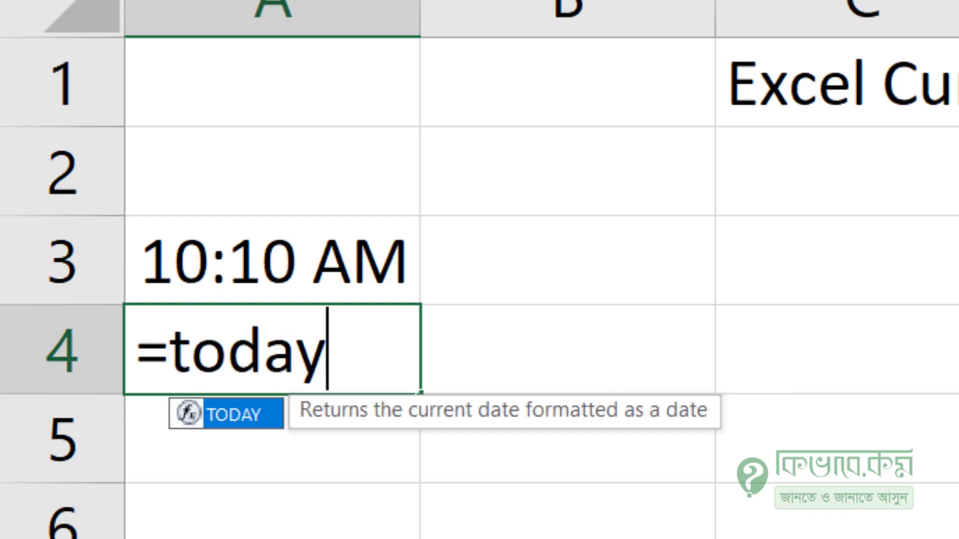
type("()")
key("Return")
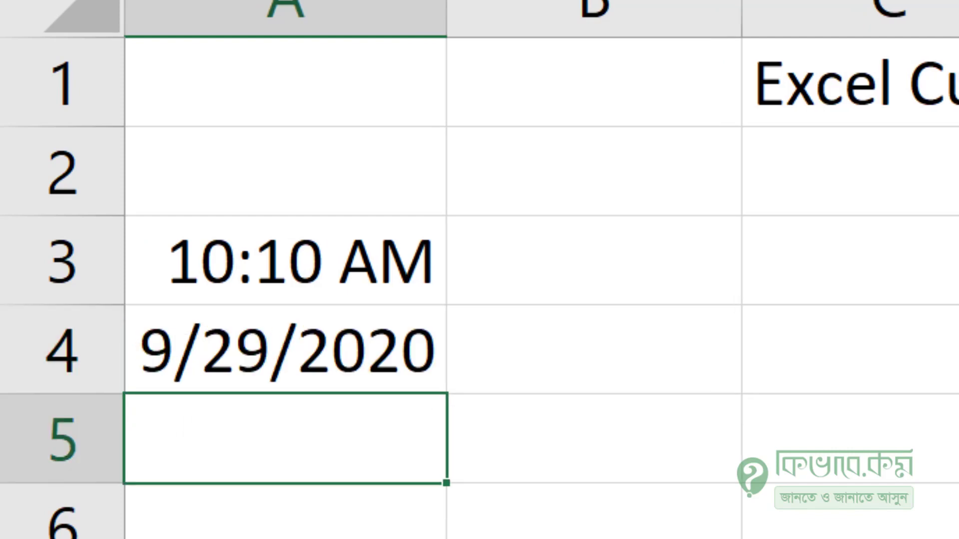
Step: Enter =NOW() in A5 to show 9/29/2020 10:58
left_click(395, 349)
left_click(382, 439)
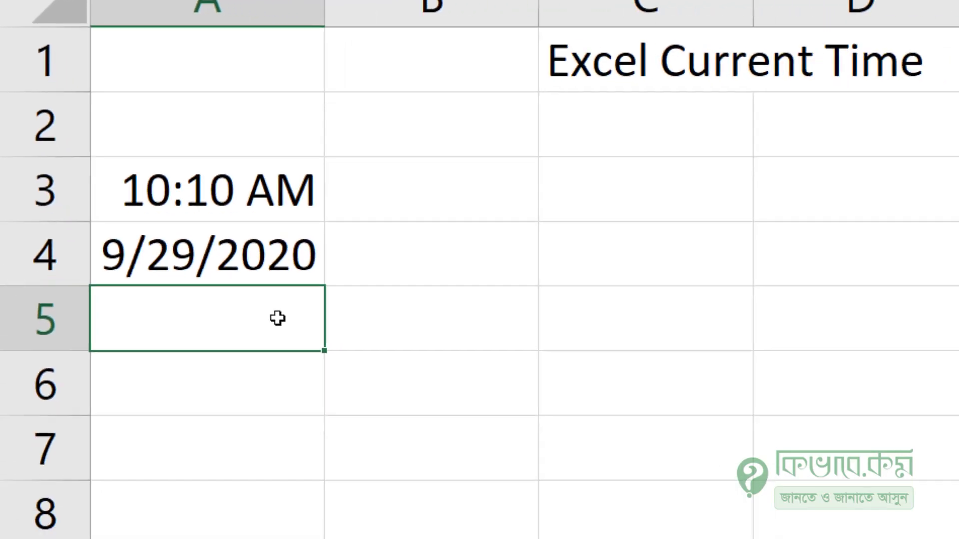
type("=noe")
key("BackSpace")
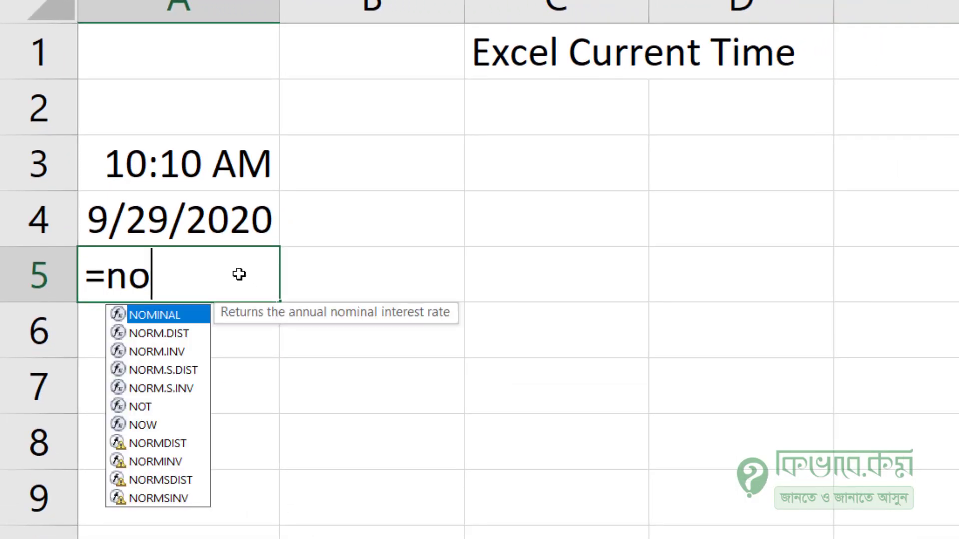
type("w()")
key("Return")
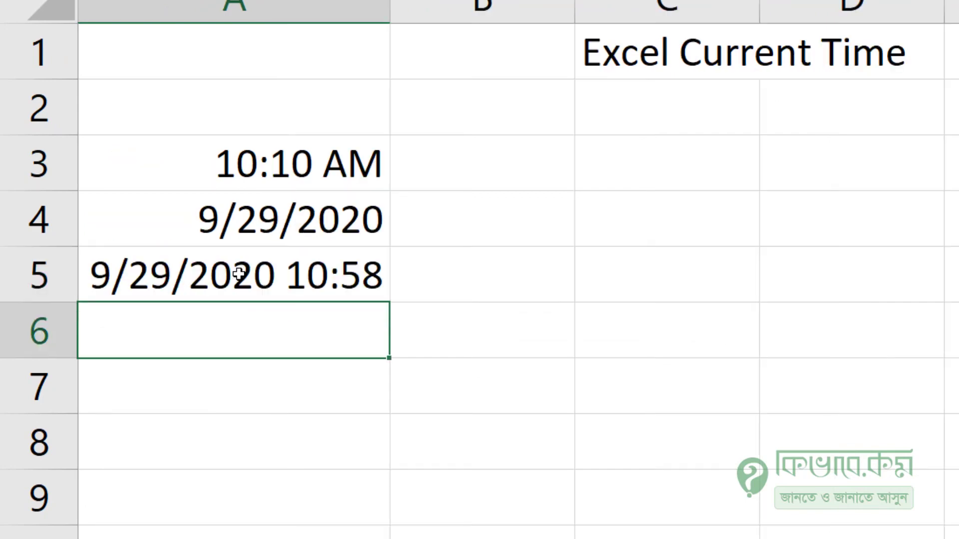
left_click(243, 270)
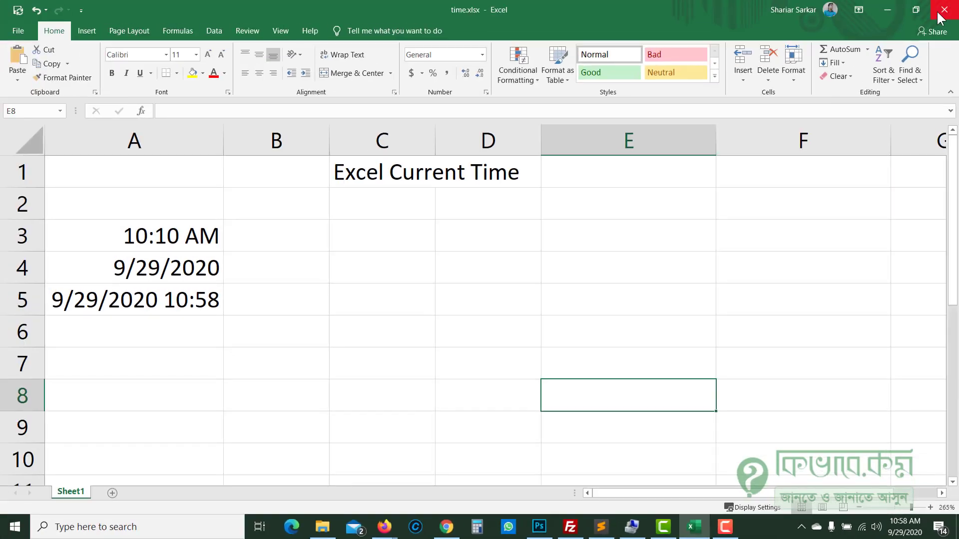
Step: Close Excel and reopen time.xlsx from the desktop
left_click(939, 12)
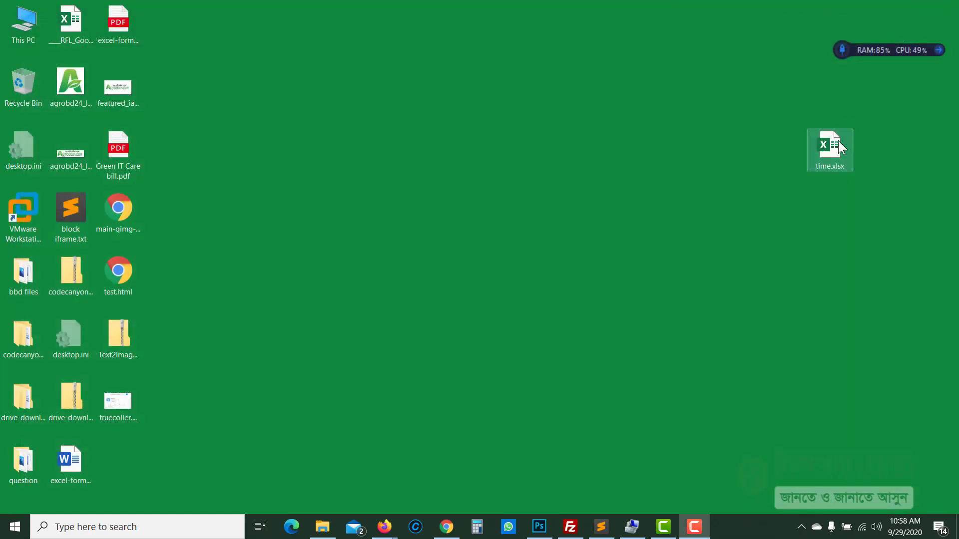
double_click(838, 140)
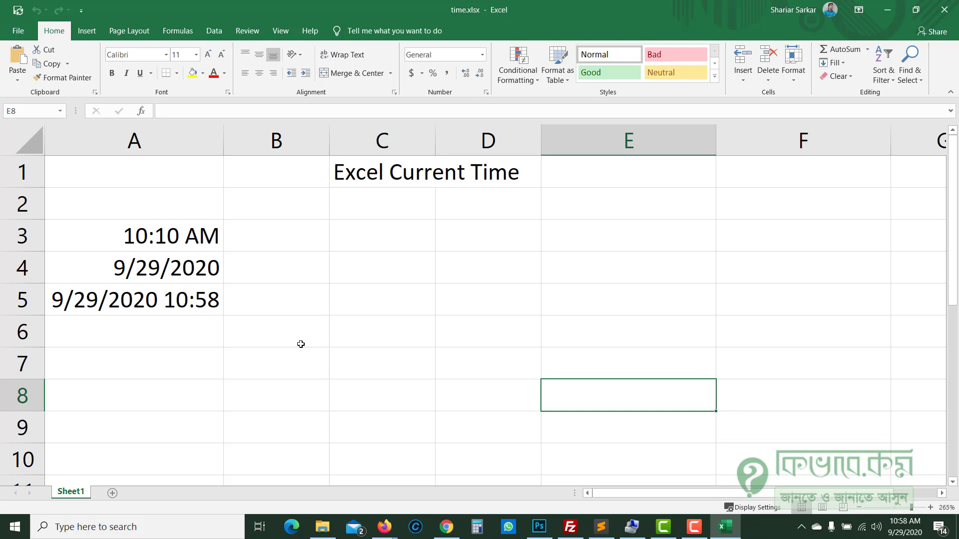
Step: Check A5's NOW formula, then enter =NOW() in C3 showing 9/29/2020 10:58
left_click(801, 423)
left_click(383, 322)
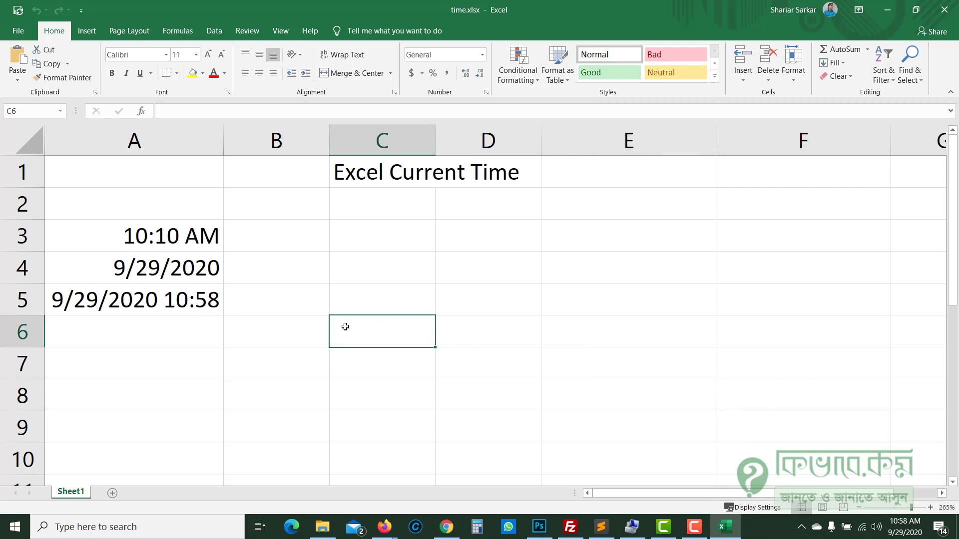
left_click(193, 305)
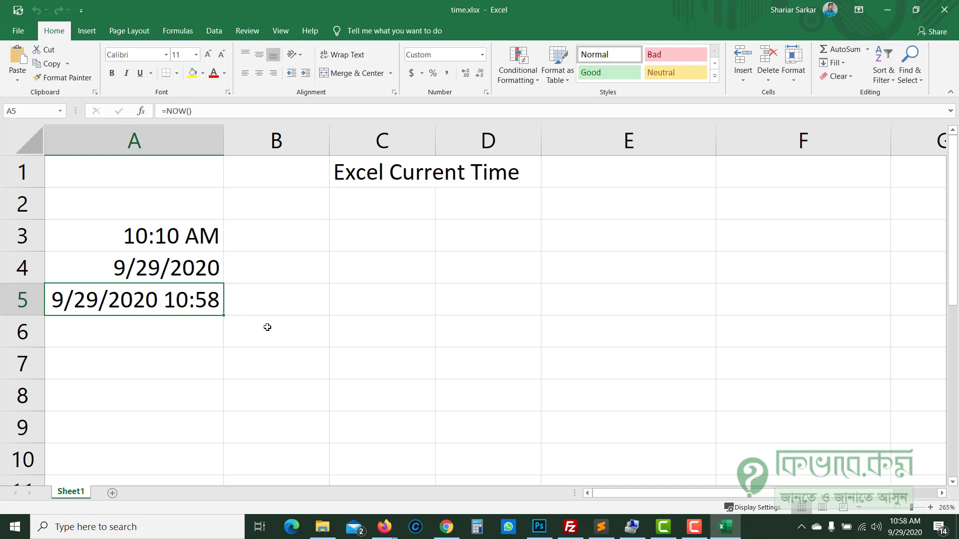
left_click(381, 247)
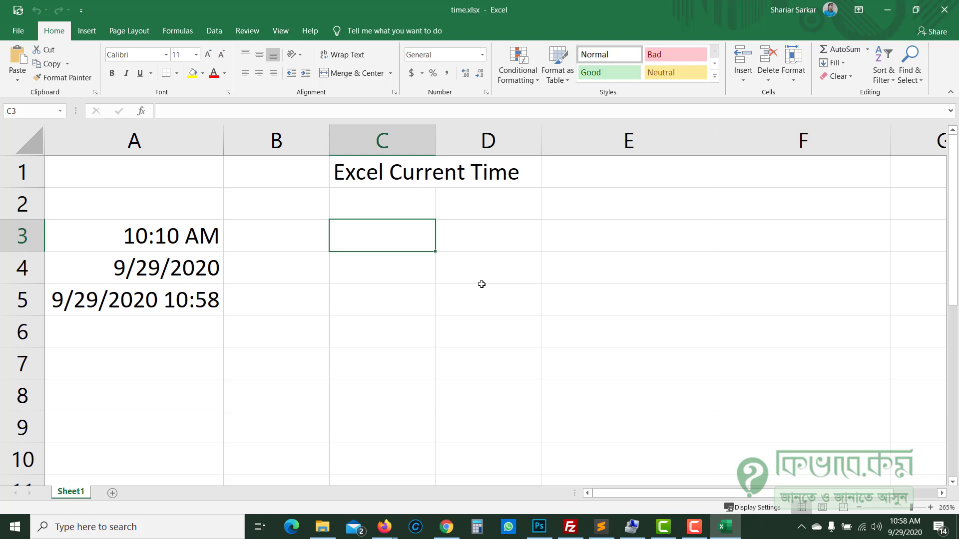
type("=now")
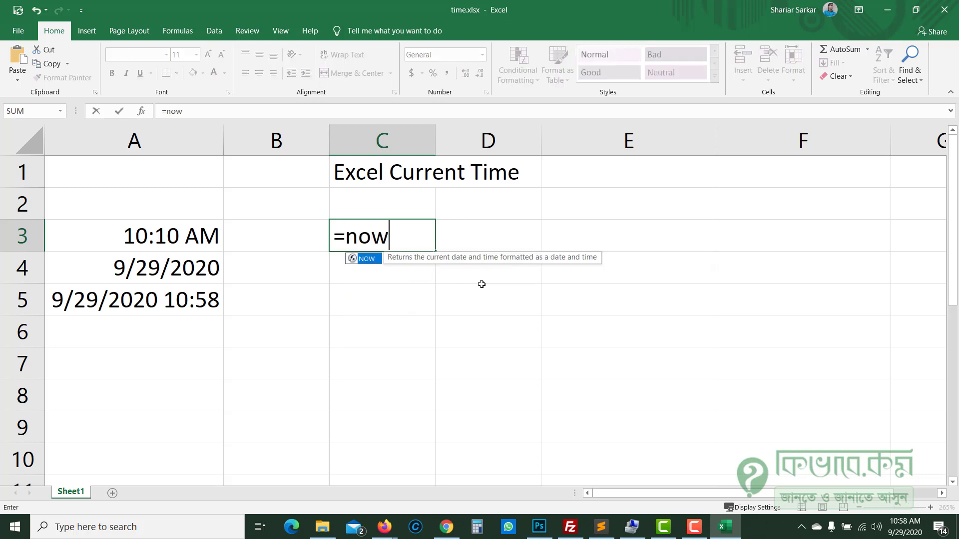
type("()")
key("Return")
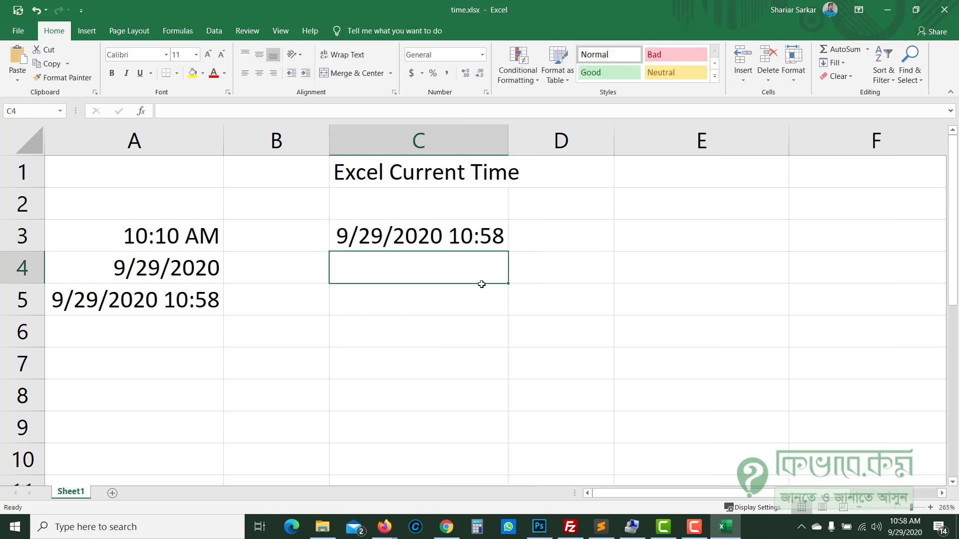
left_click(481, 247)
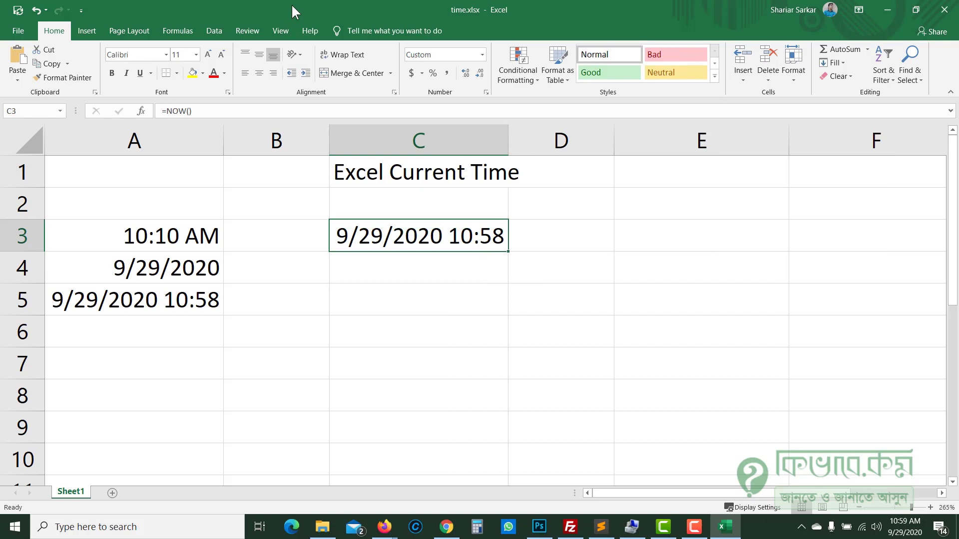
Step: Format C3 with the 1:30:55 PM time format so it reads 10:59:26 AM
right_click(425, 238)
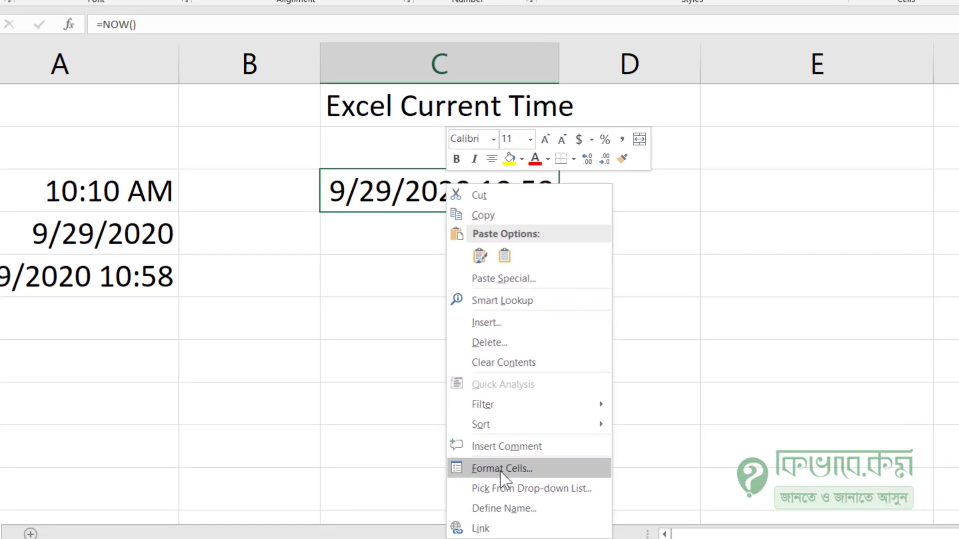
left_click(494, 448)
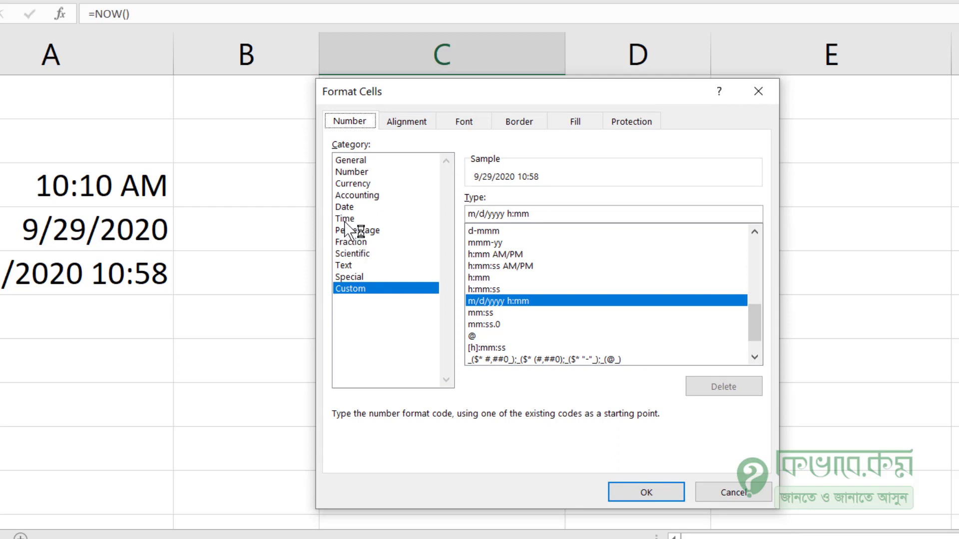
left_click(344, 219)
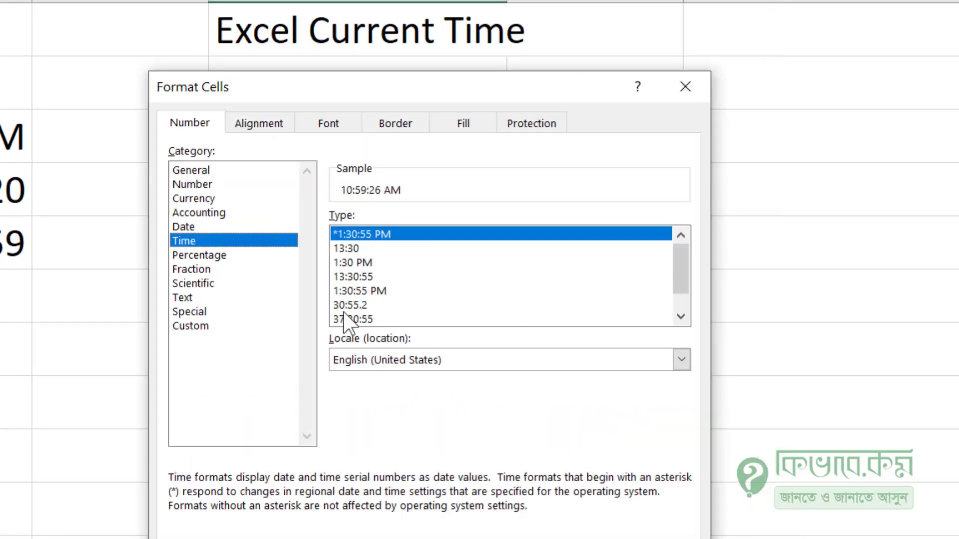
left_click(356, 292)
left_click(352, 248)
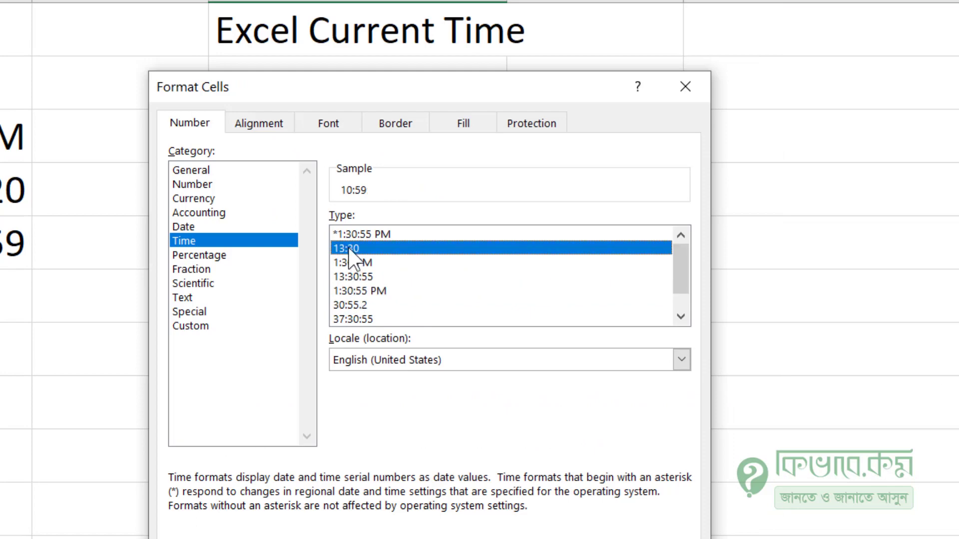
left_click(357, 263)
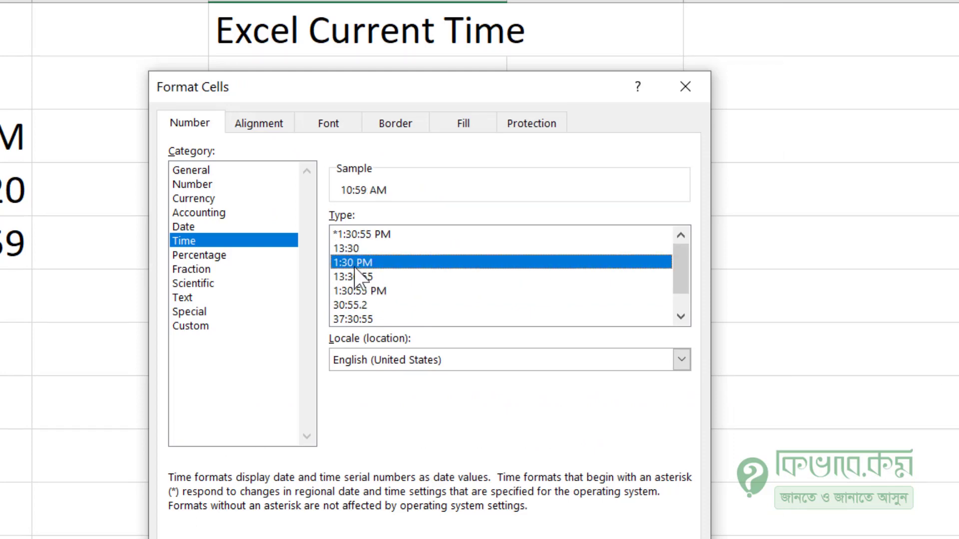
left_click(360, 290)
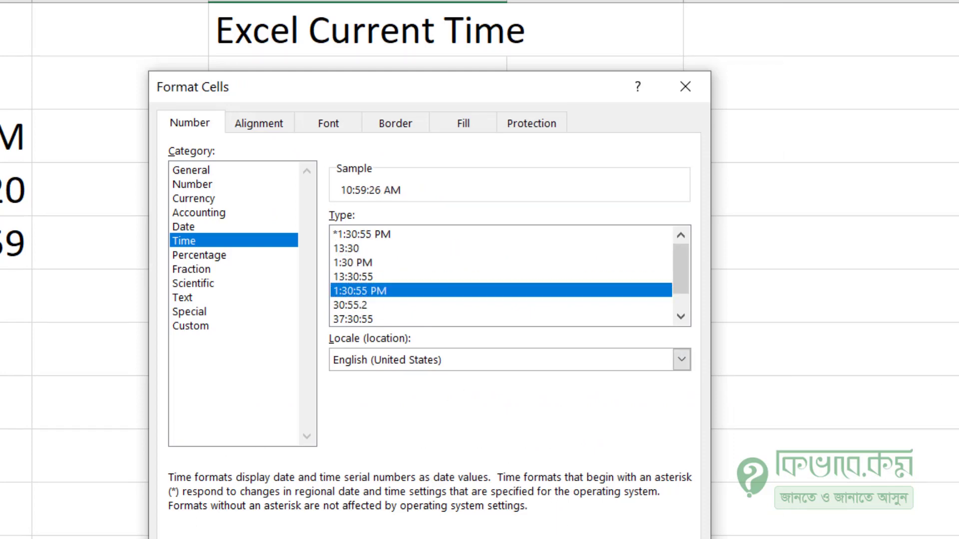
double_click(333, 290)
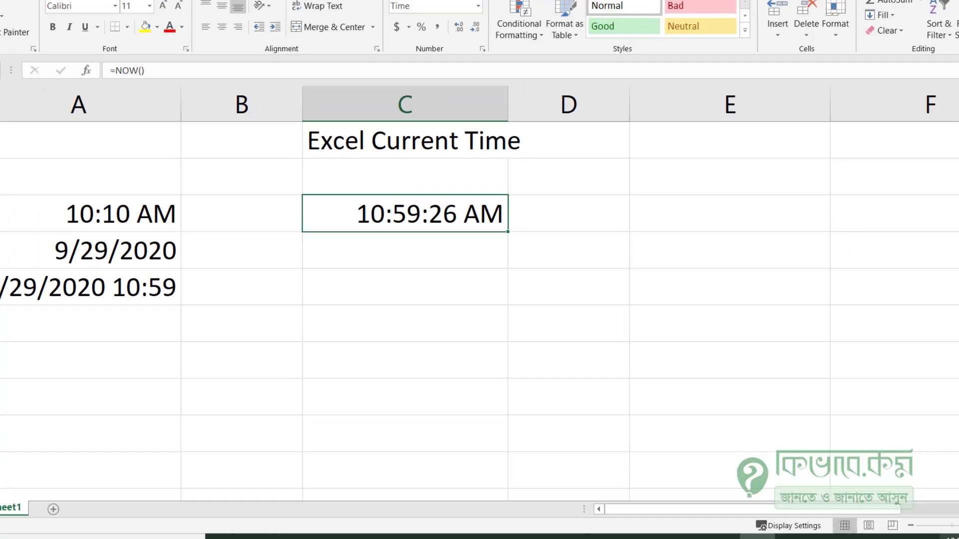
Step: Enter =NOW() in cell C4
left_click(448, 274)
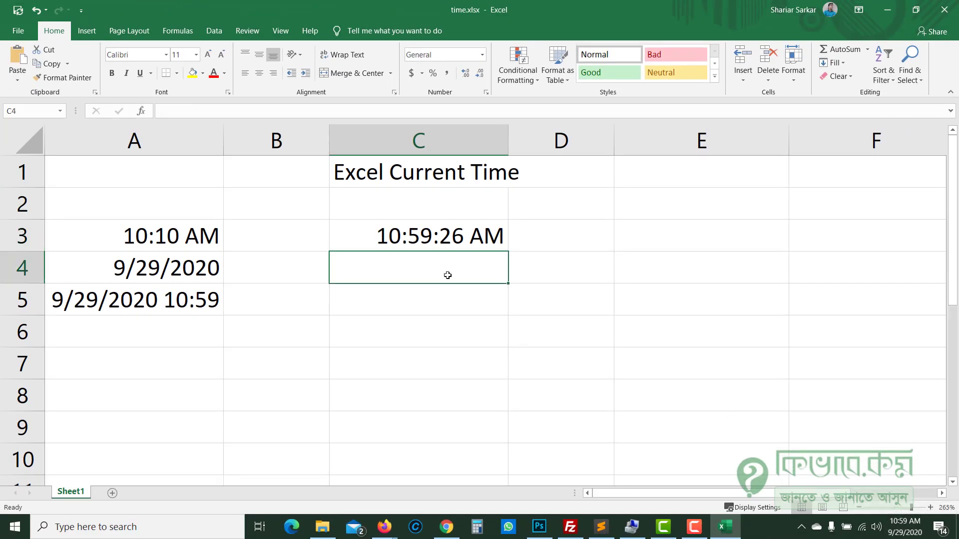
type("=9now")
key("BackSpace")
key("BackSpace")
key("BackSpace")
key("BackSpace")
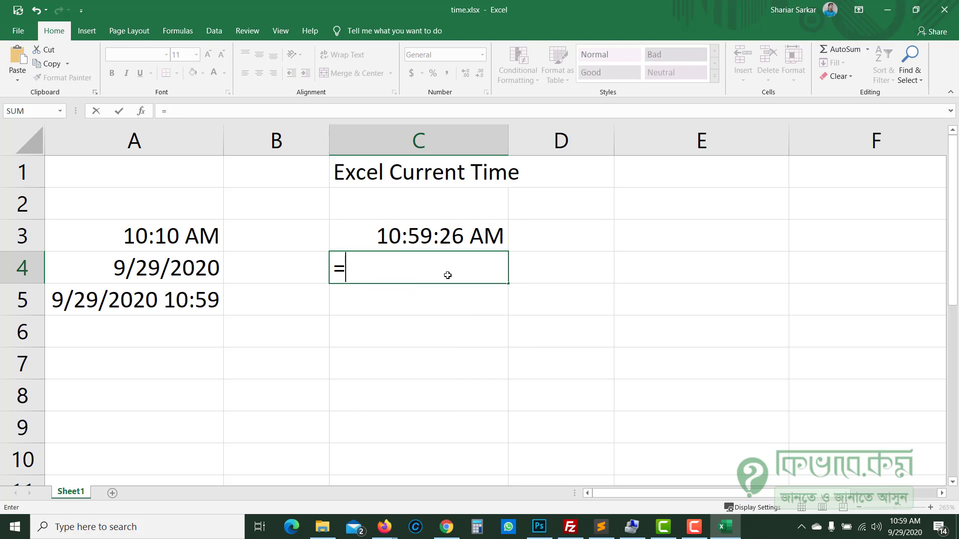
type("now()")
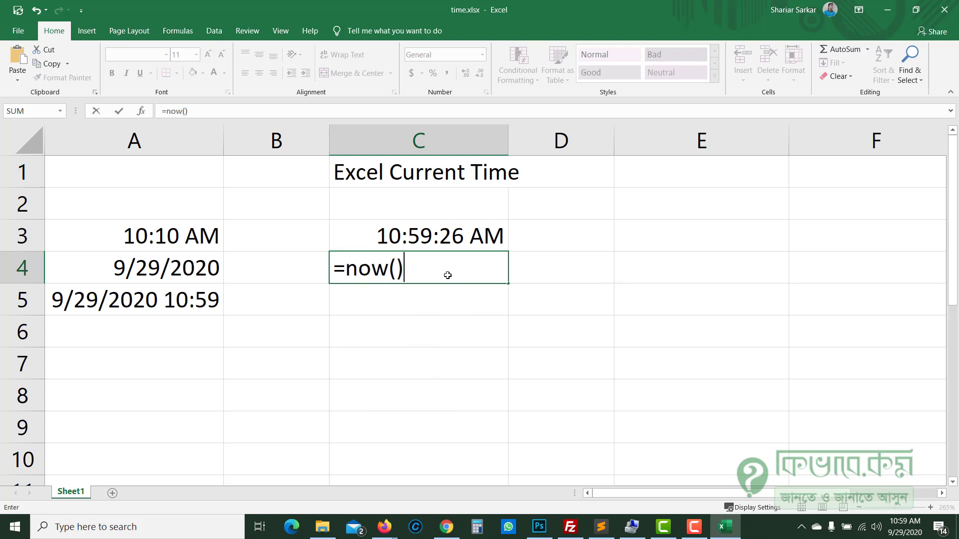
key("Return")
Step: Apply the Time number format to C4 so it shows 10:59:57 AM
left_click(447, 275)
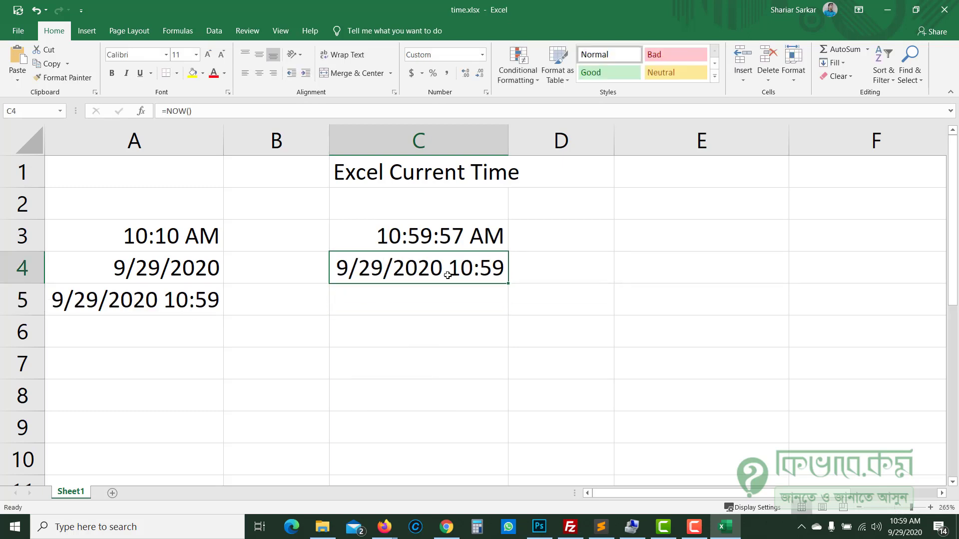
right_click(466, 273)
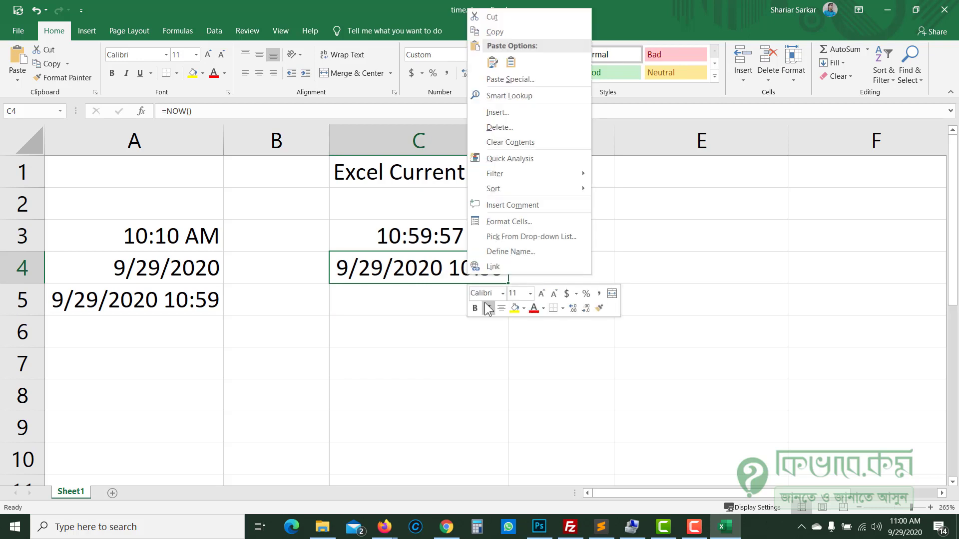
key("Escape")
left_click(481, 57)
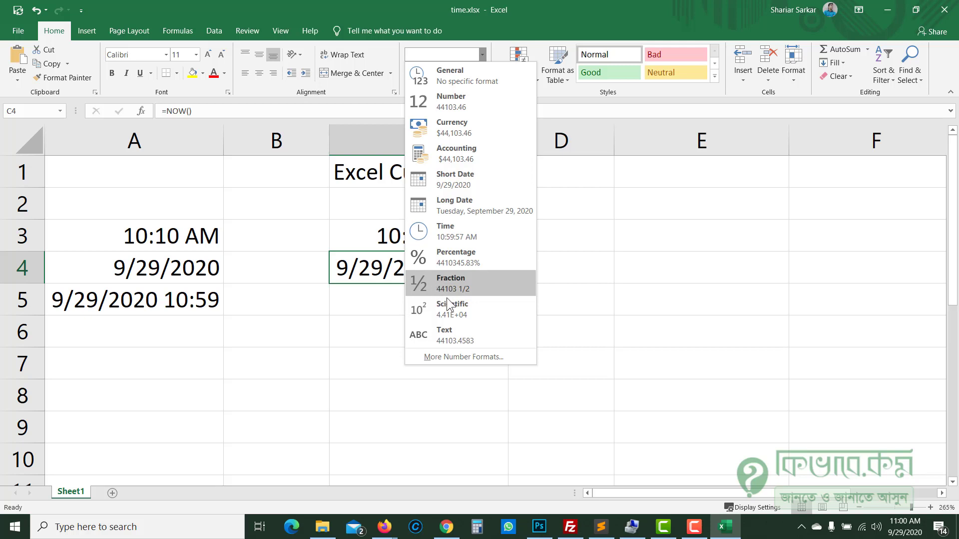
left_click(486, 233)
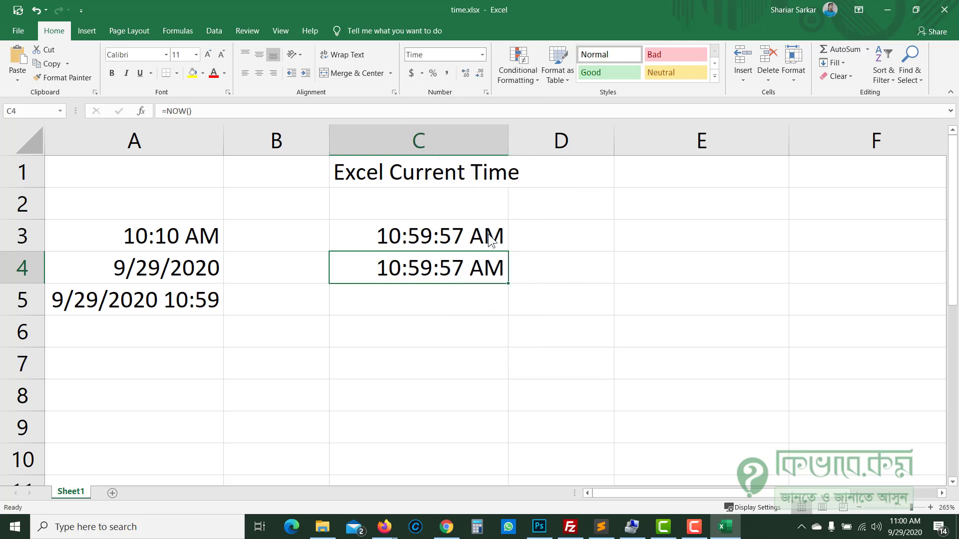
left_click(474, 303)
Step: Enter =NOW() in C5 and apply Ctrl+Shift+2 so it shows 11:00 AM
type("=no")
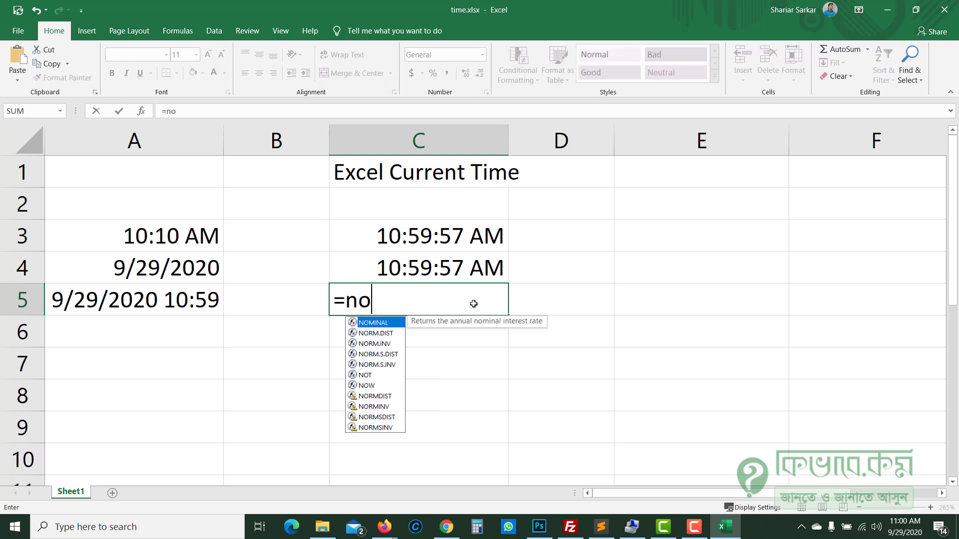
type("w()")
key("Return")
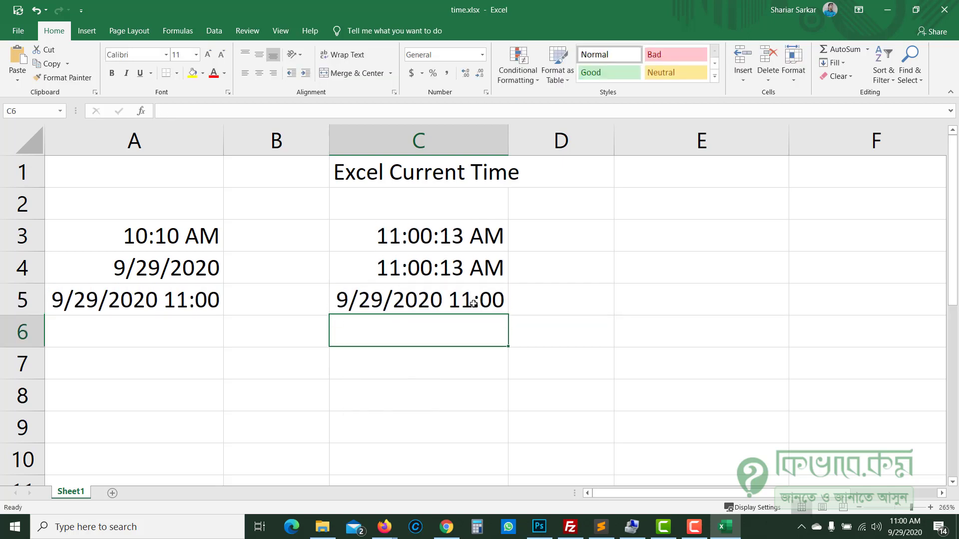
left_click(474, 304)
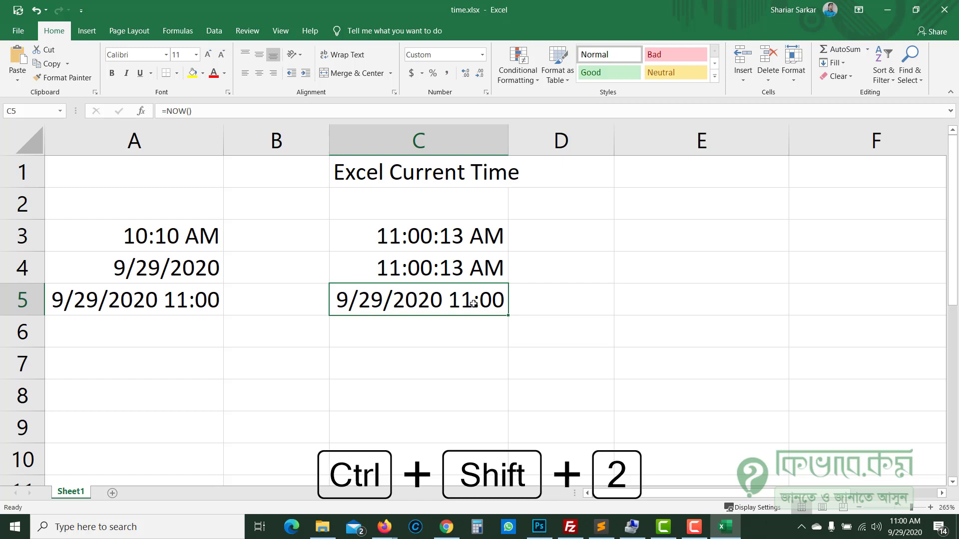
key("ctrl+shift+2")
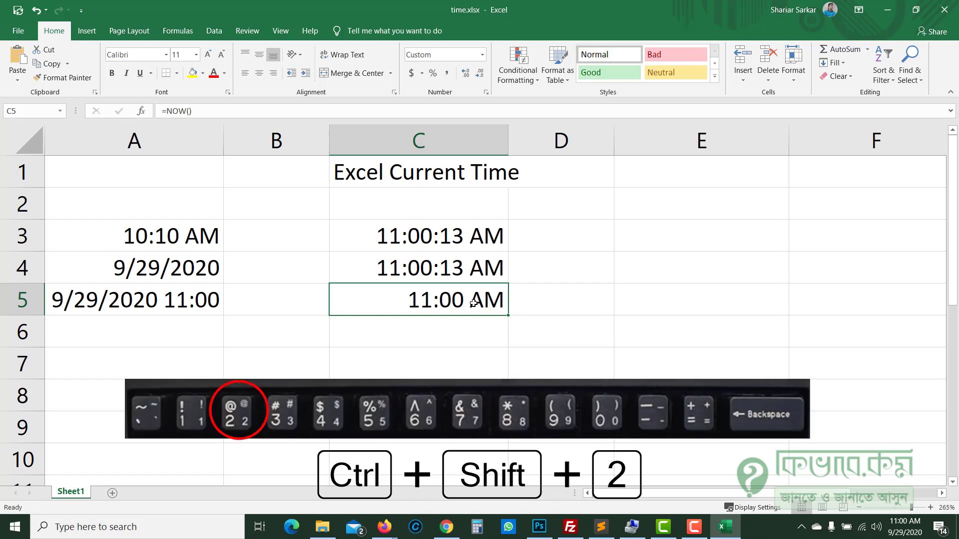
left_click(465, 338)
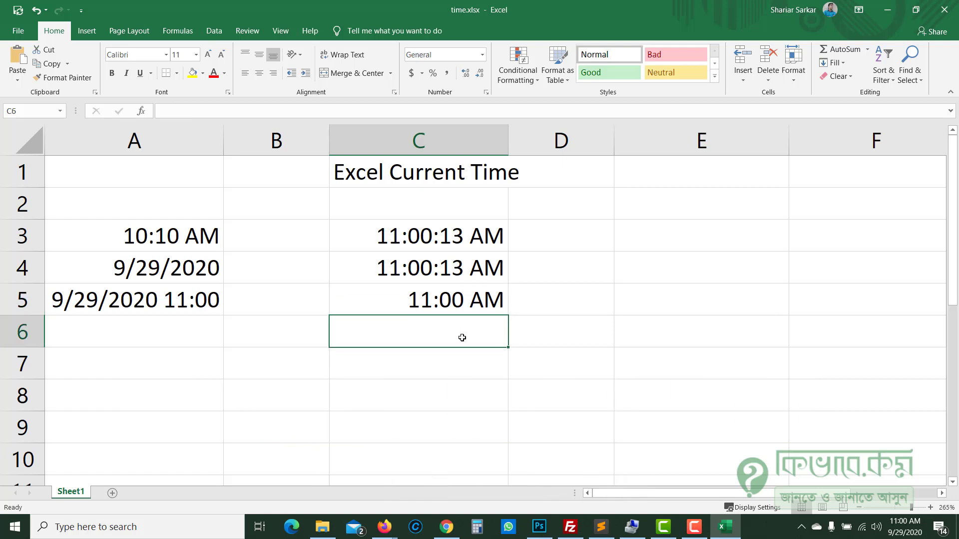
Step: Format C3:C5 with the 24-hour 13:30:55 time format, showing 11:00:13
left_click_drag(446, 226, 457, 299)
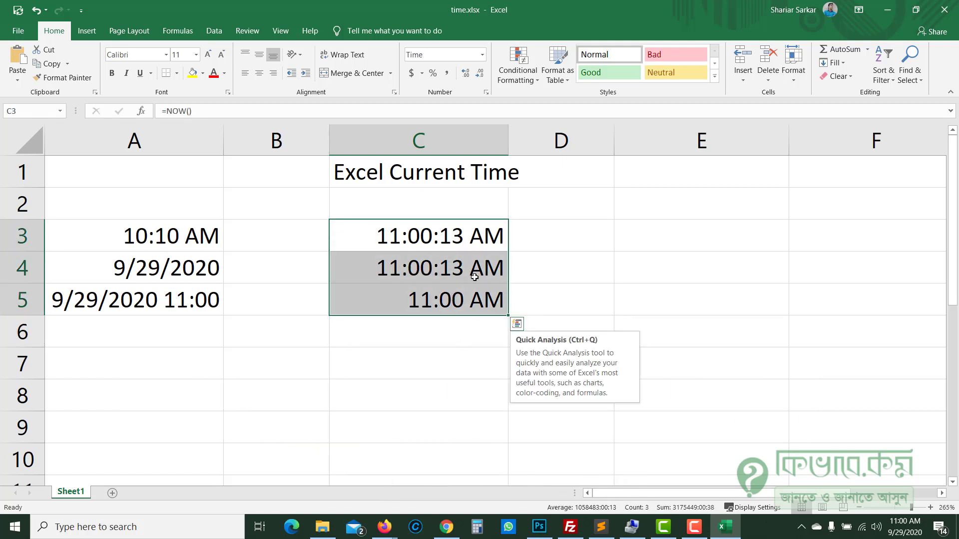
right_click(437, 232)
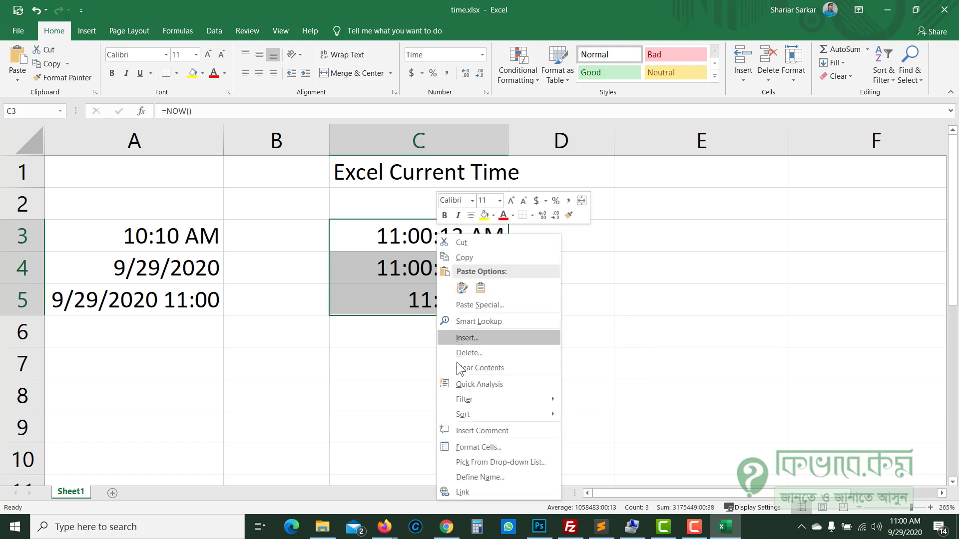
left_click(467, 447)
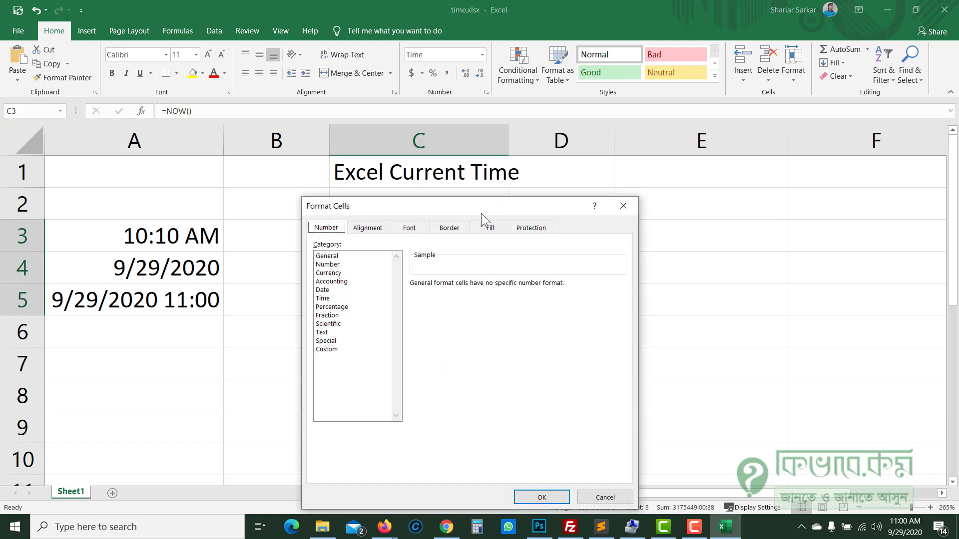
left_click_drag(481, 214, 713, 215)
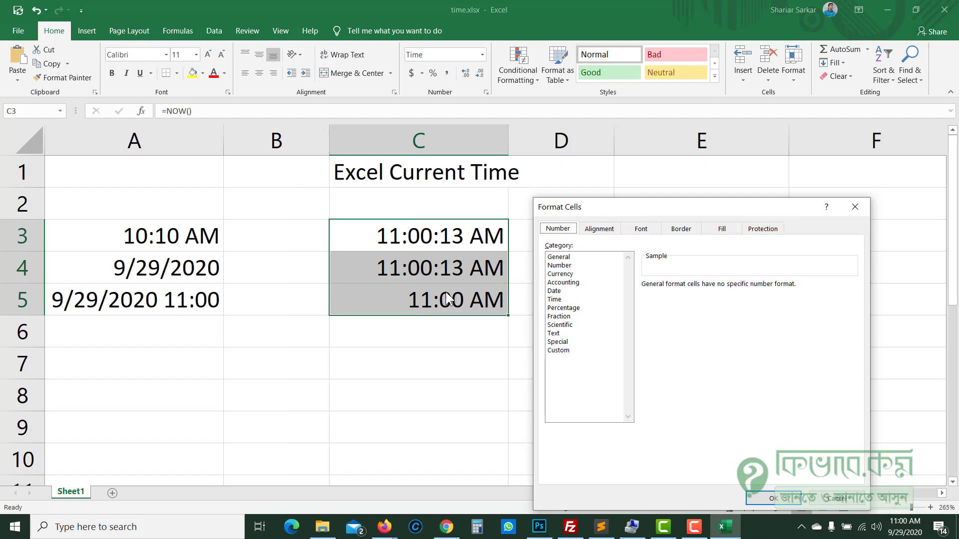
left_click(555, 300)
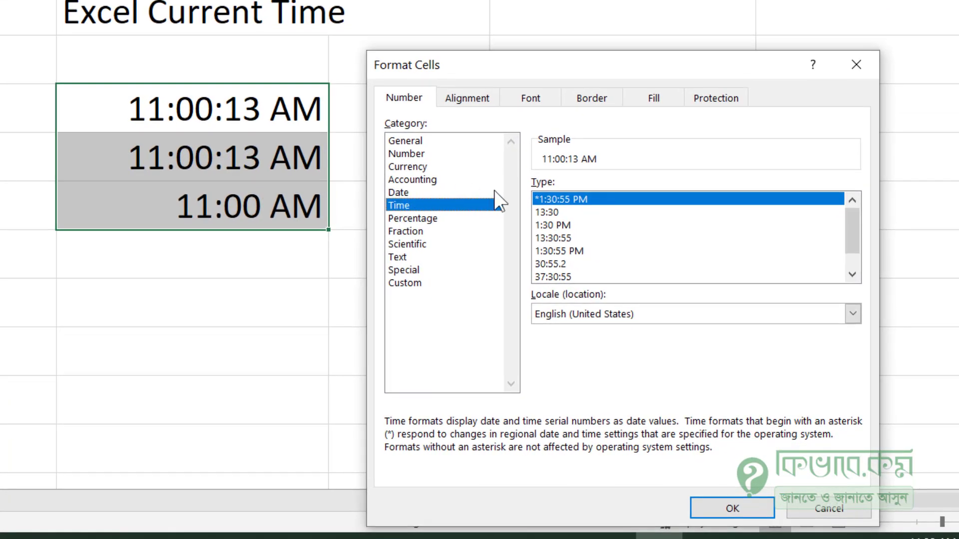
left_click(399, 284)
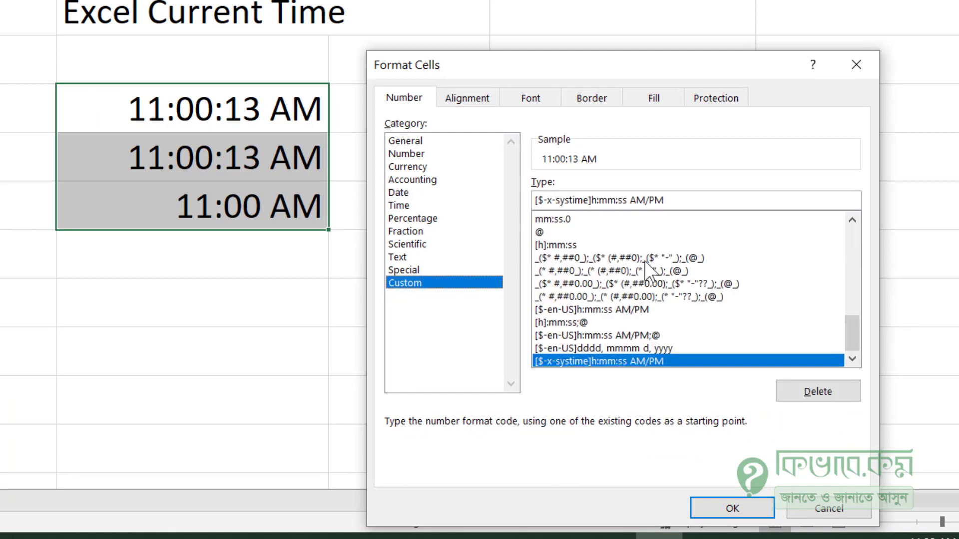
left_click(402, 205)
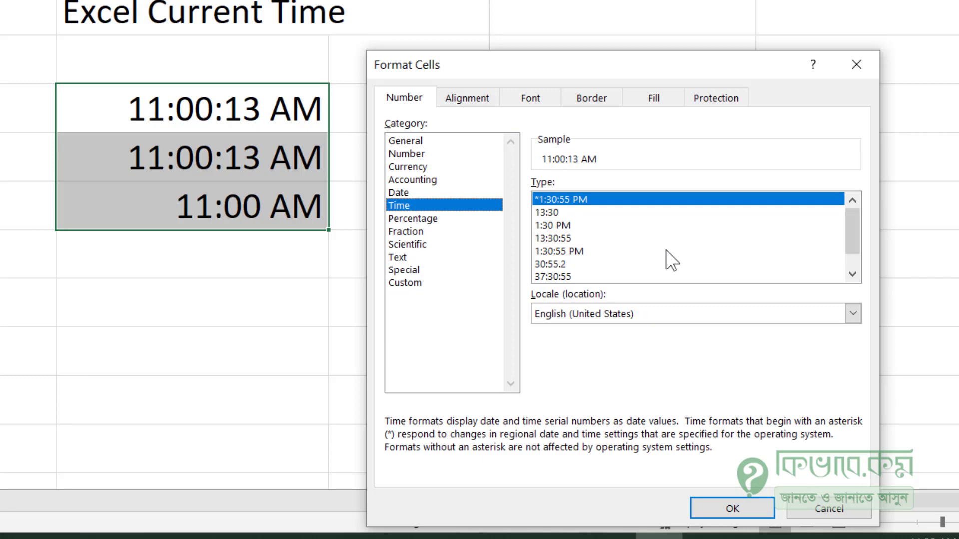
left_click(562, 238)
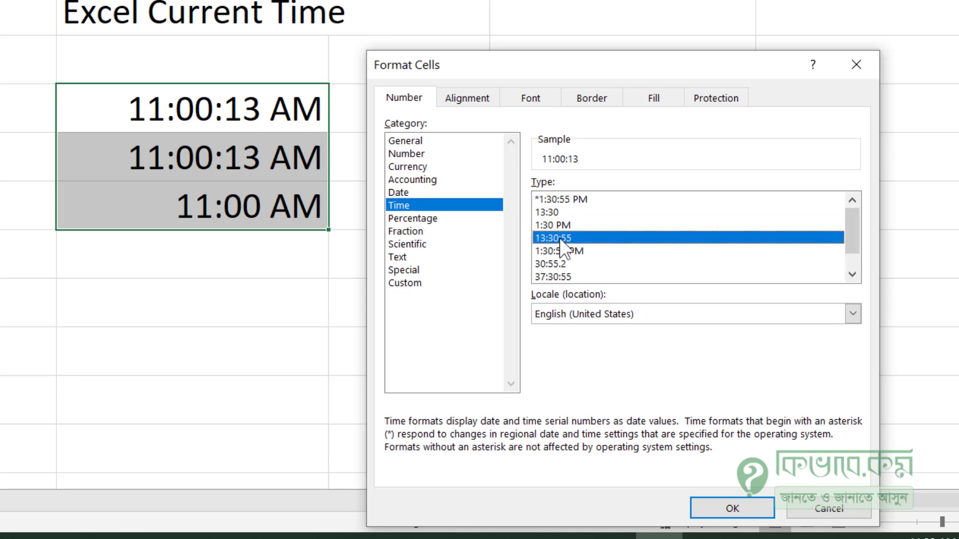
left_click(730, 509)
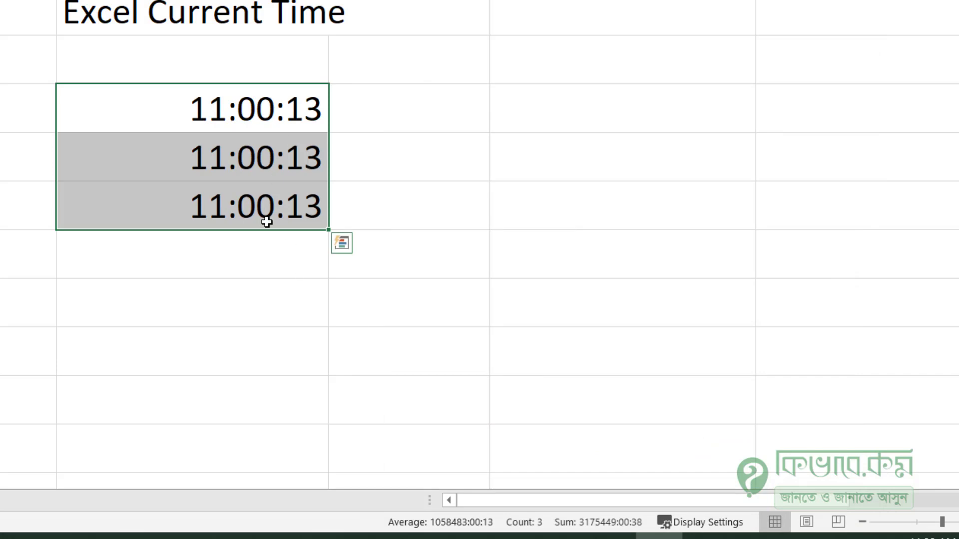
Step: Dismiss the leftover formatting settings and click blank cells beside the times
right_click(263, 185)
left_click(317, 109)
key("Return")
left_click(559, 234)
left_click(645, 234)
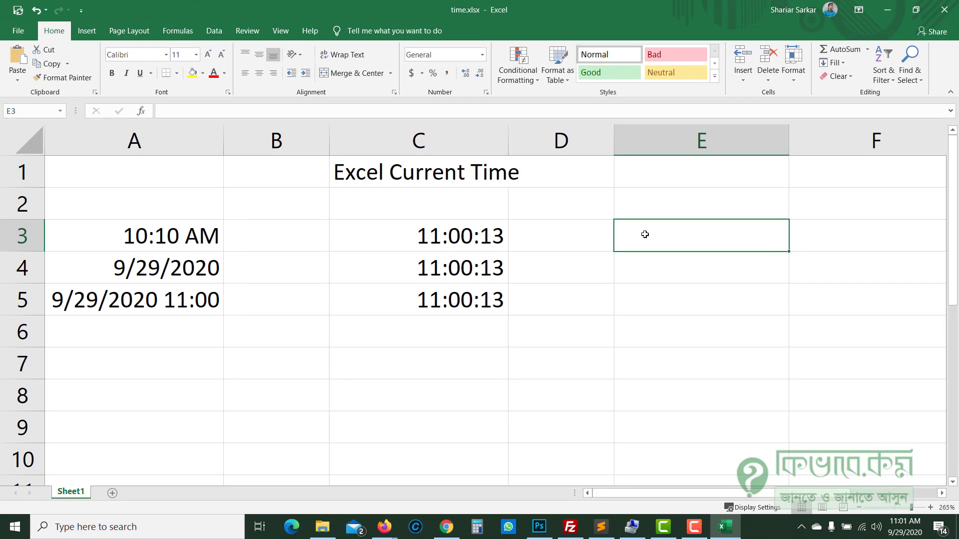
Step: Enter =TEXT(NOW(),"hh:mm") in C8 so it shows 11:02
left_click(357, 392)
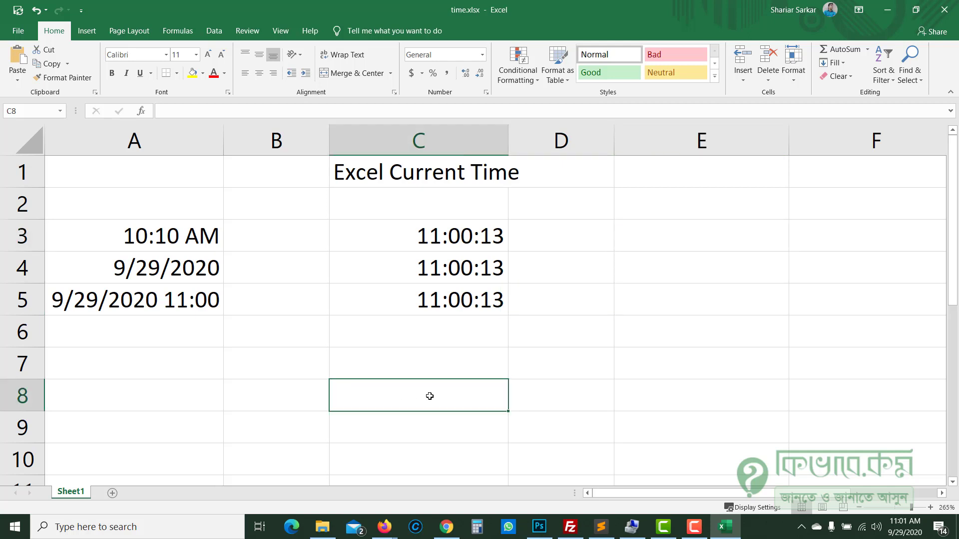
type("=")
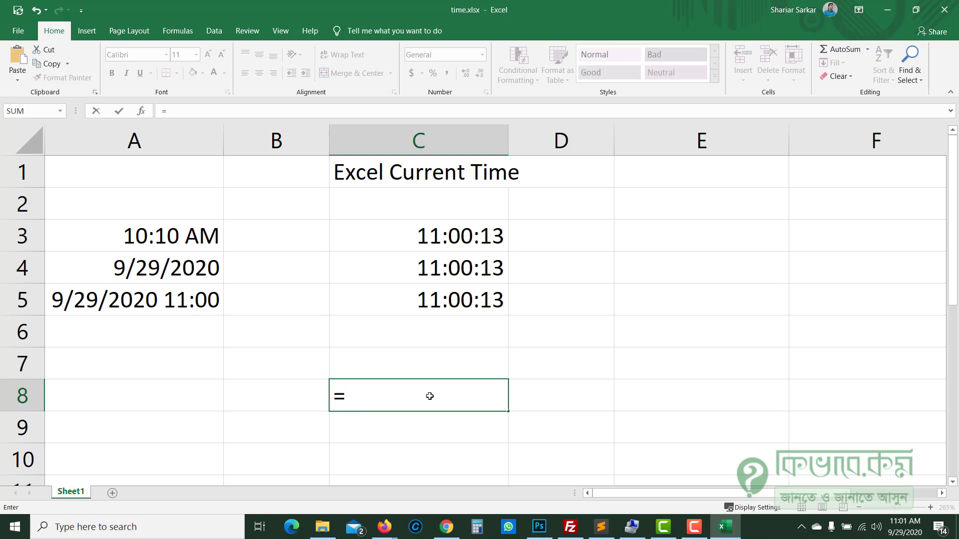
type("text")
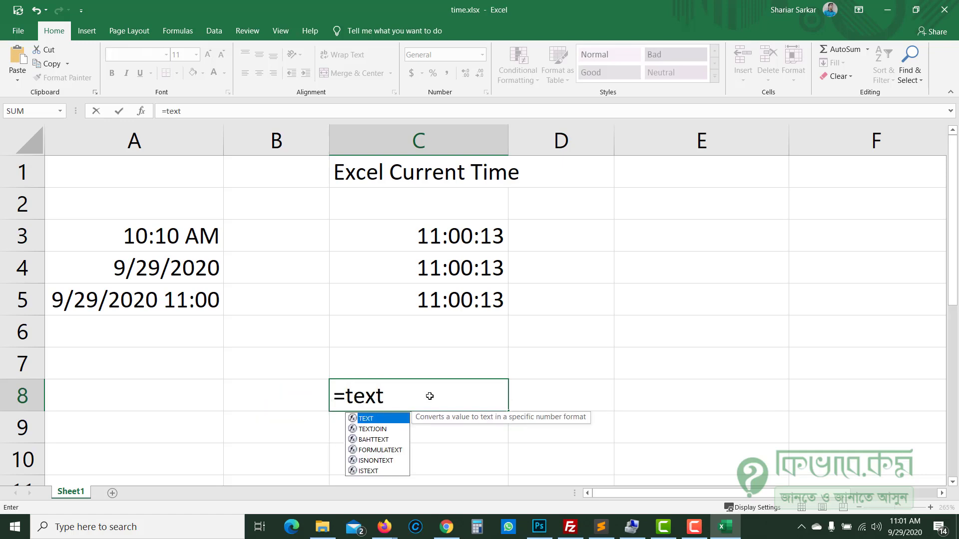
type("(")
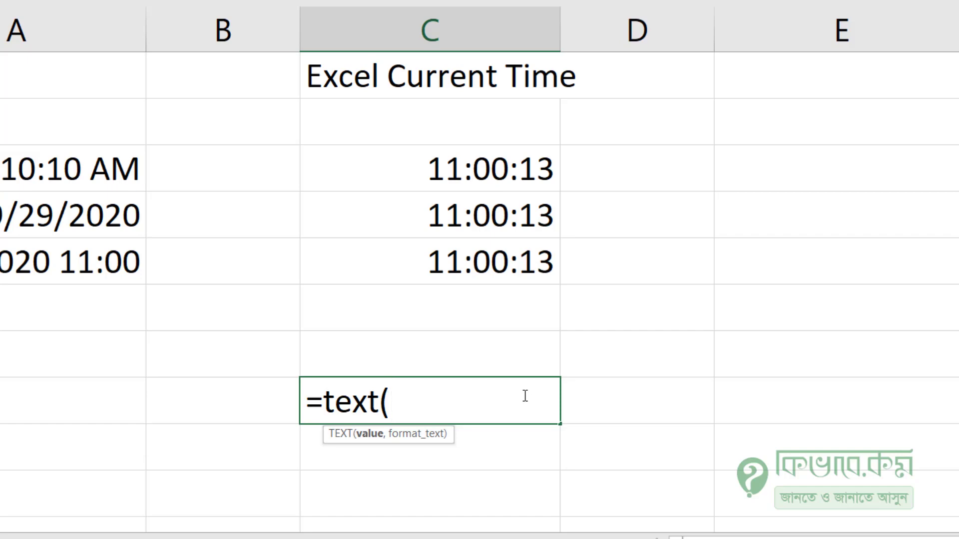
type("now")
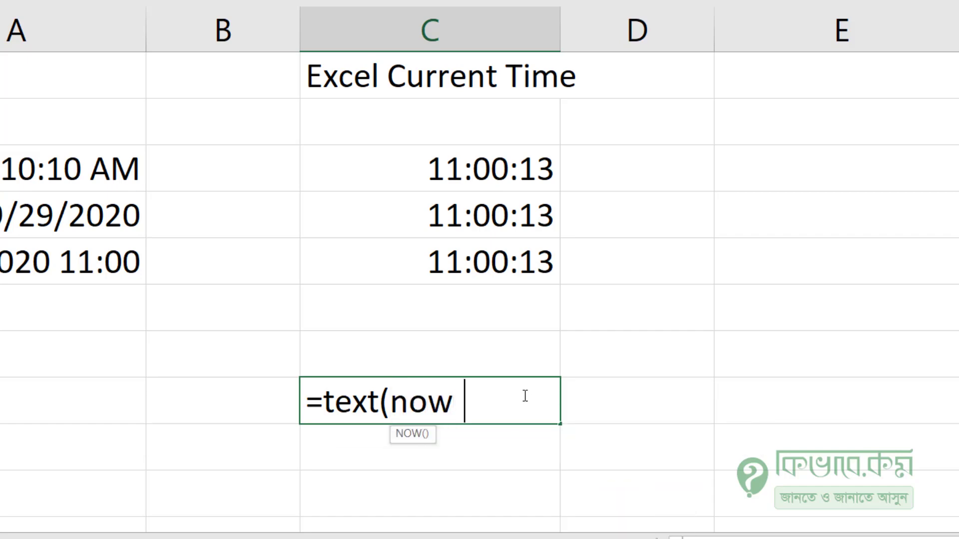
key("BackSpace")
type("(")
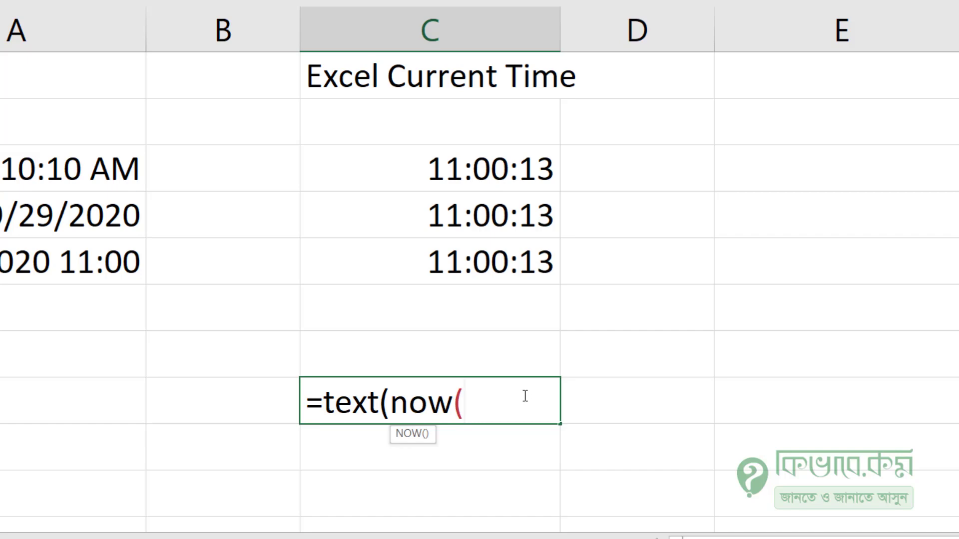
type(")")
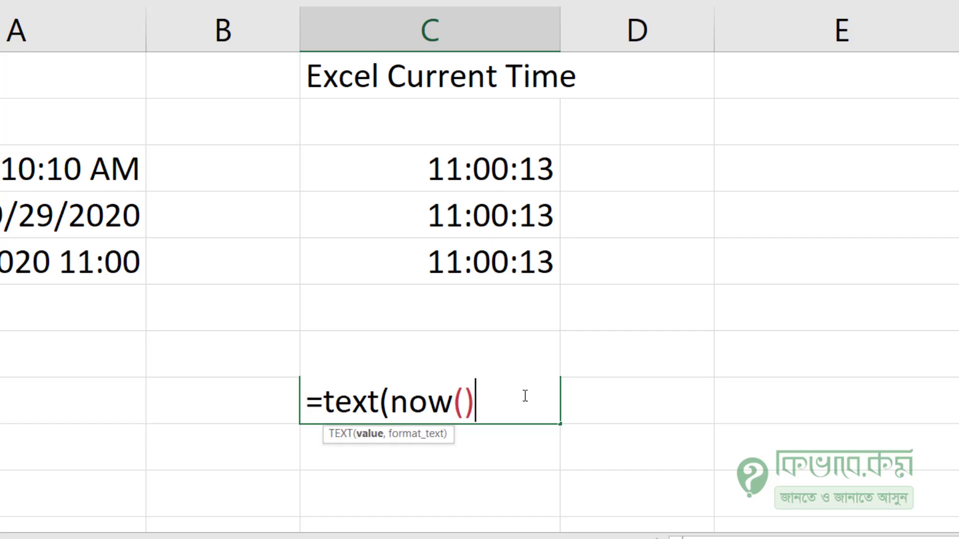
type(",")
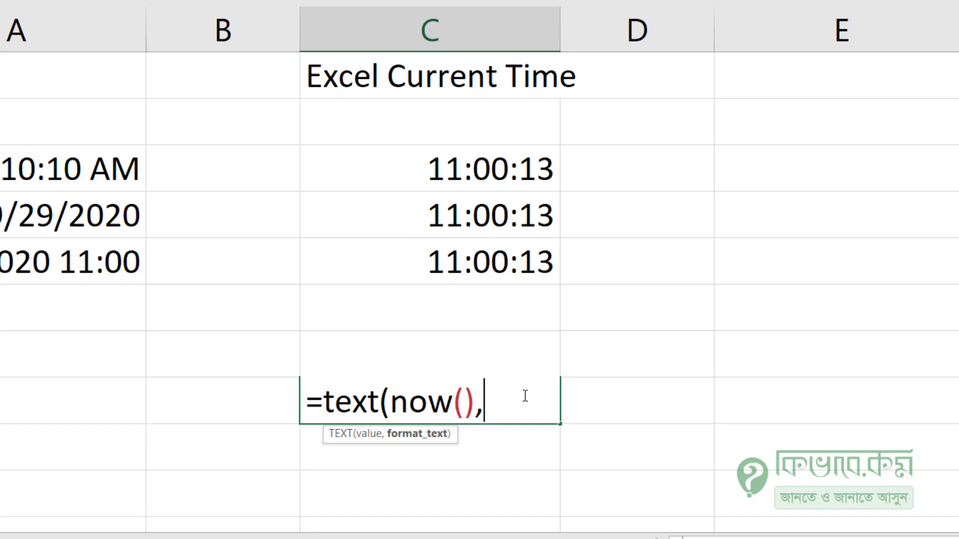
type("\"")
type("h")
type("h")
type(":mm")
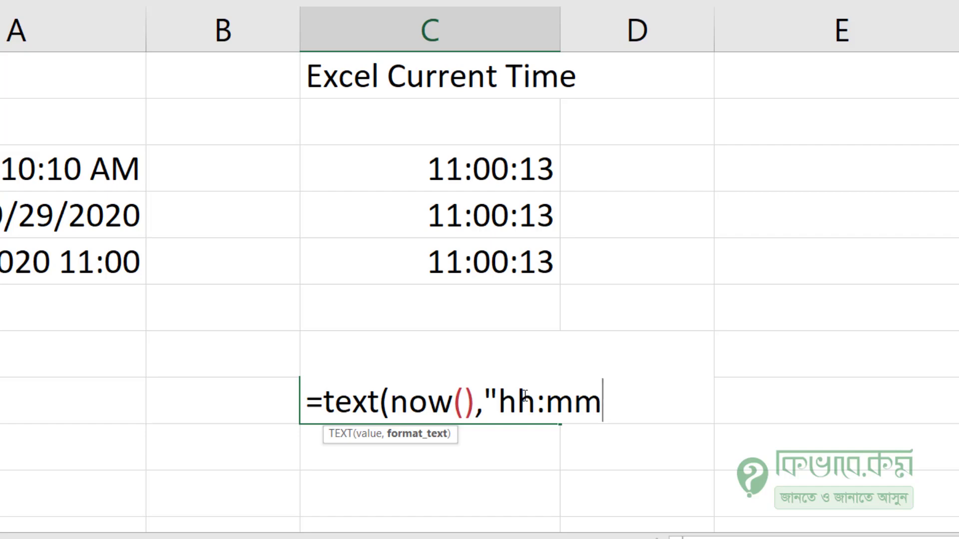
type("\")")
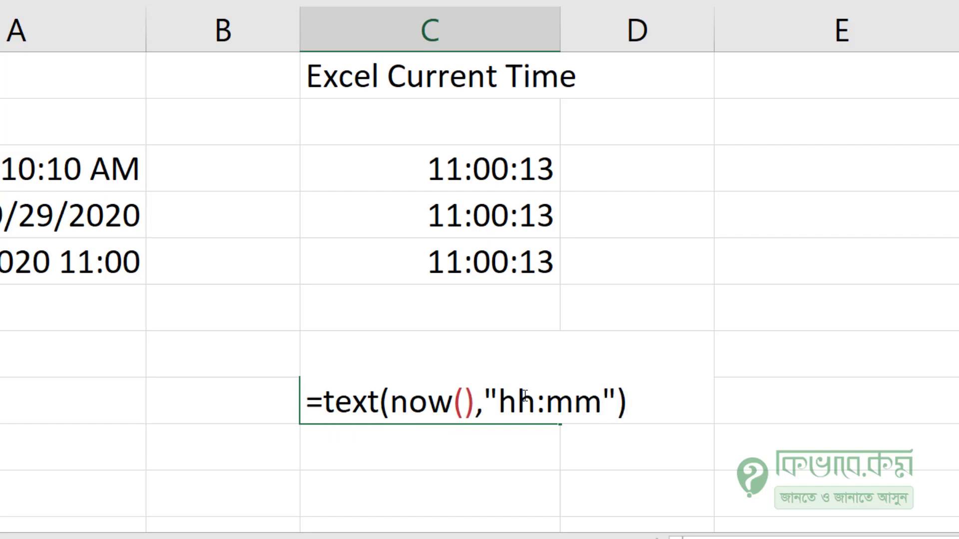
key("Return")
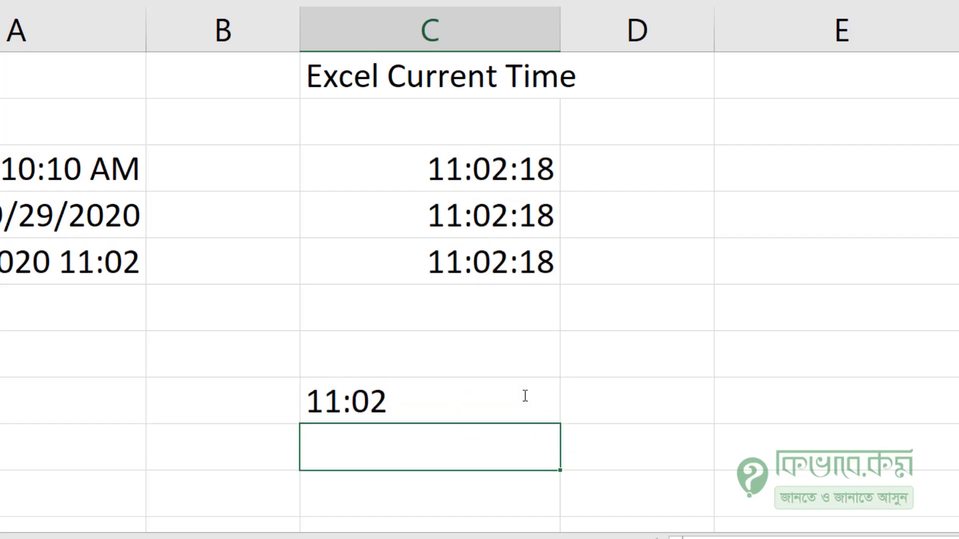
Step: Change the TEXT format code to "hh:mm:ss" so it shows 11:02:29
left_click(520, 395)
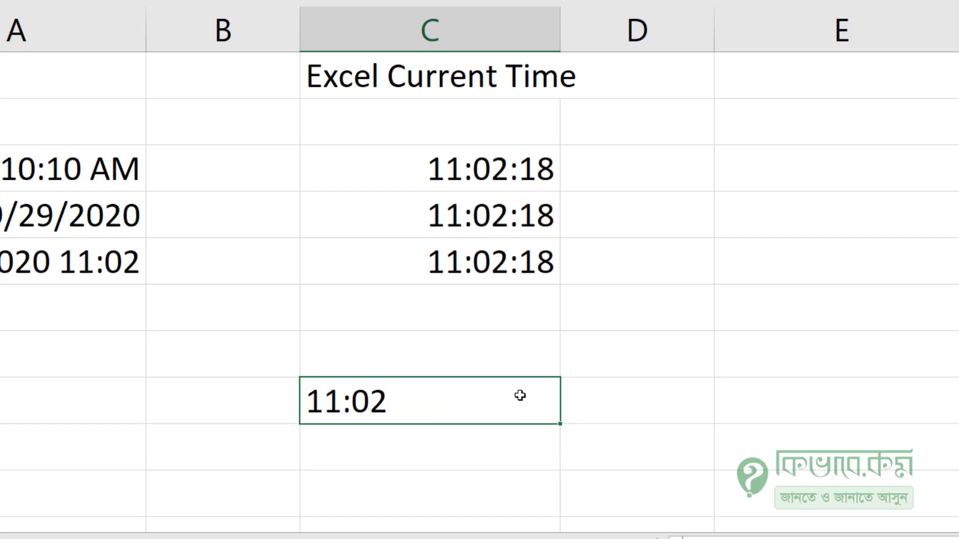
double_click(520, 395)
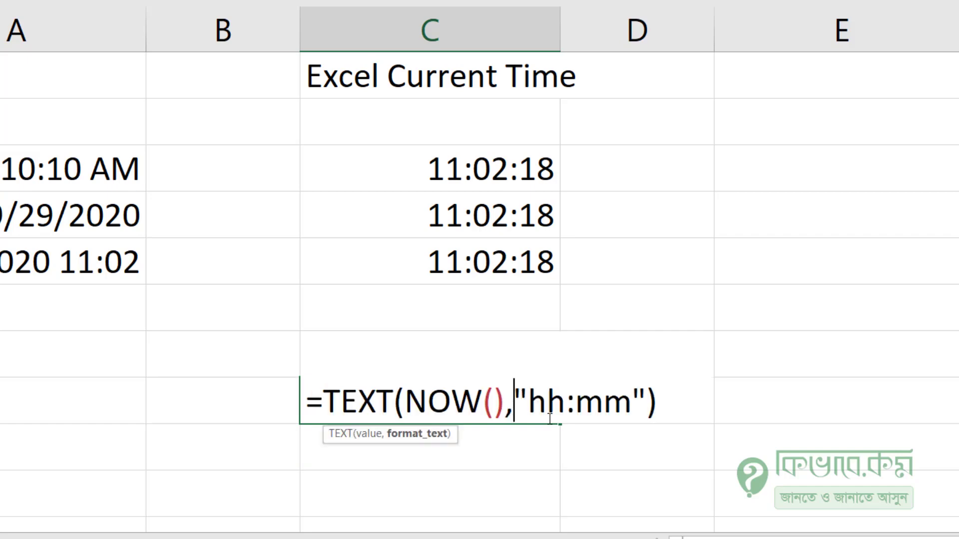
left_click(631, 405)
type(":ss")
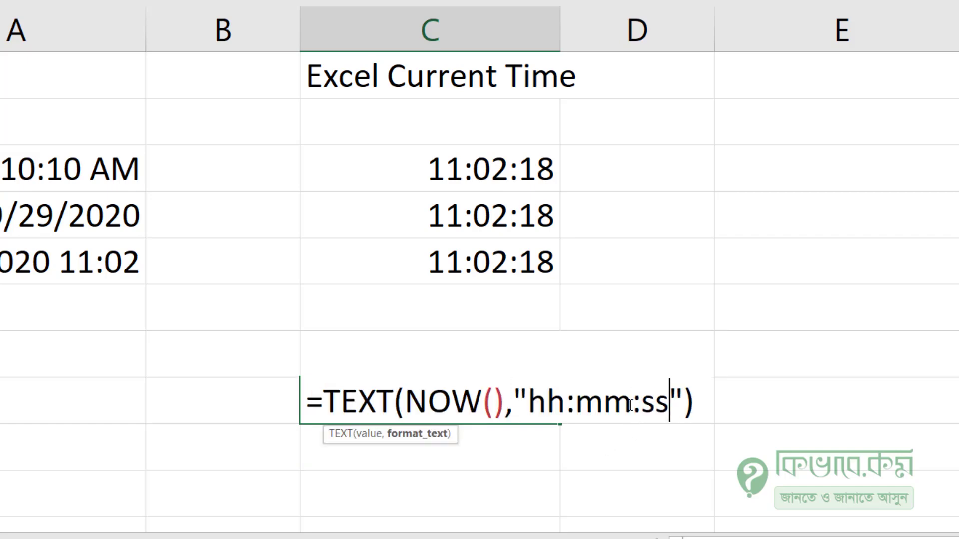
key("Right")
key("Right")
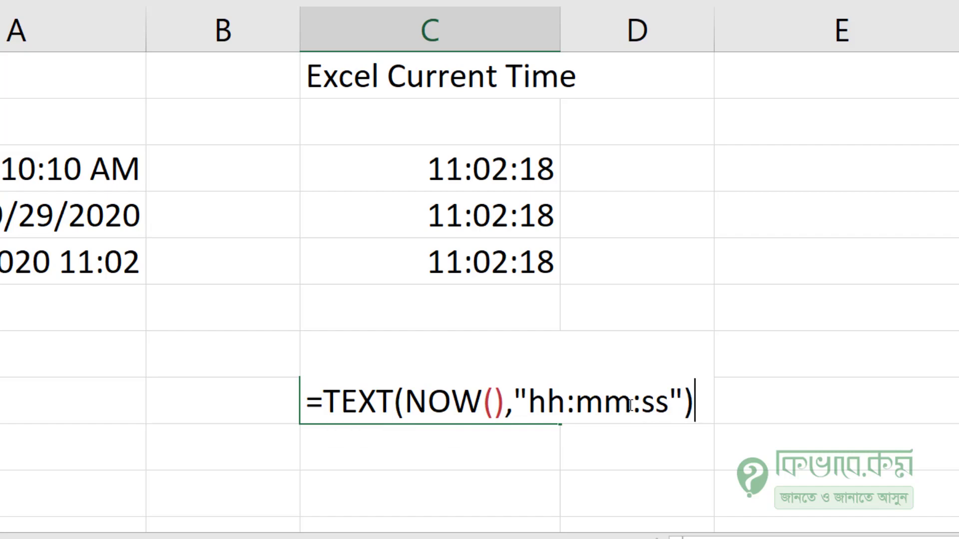
key("Return")
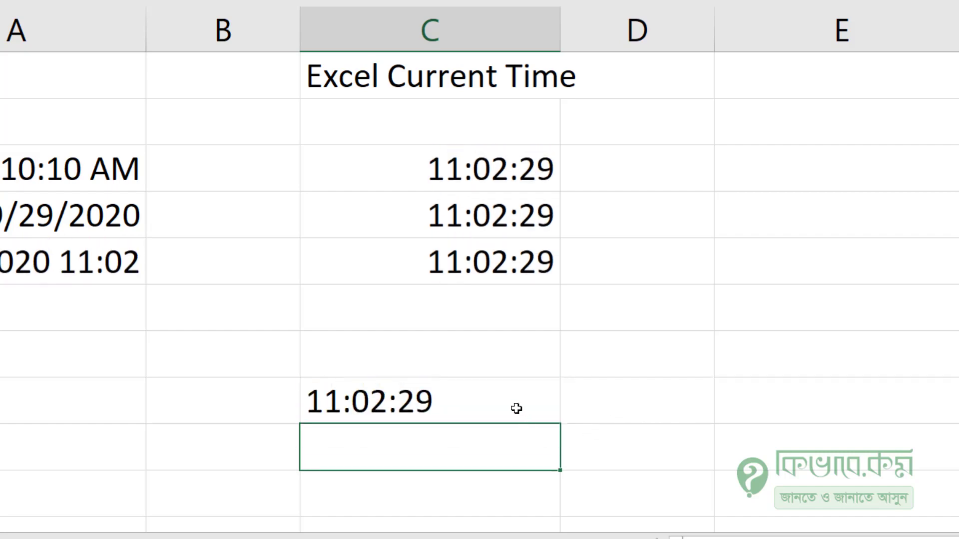
Step: Append AM/PM to the format code so the cell reads 11:02:49 AM
left_click(516, 409)
left_click(622, 368)
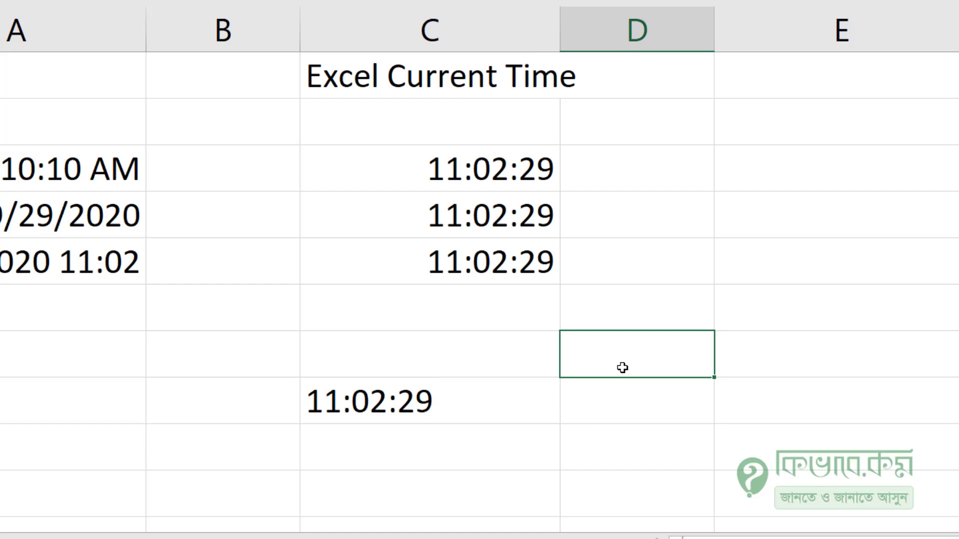
left_click(485, 404)
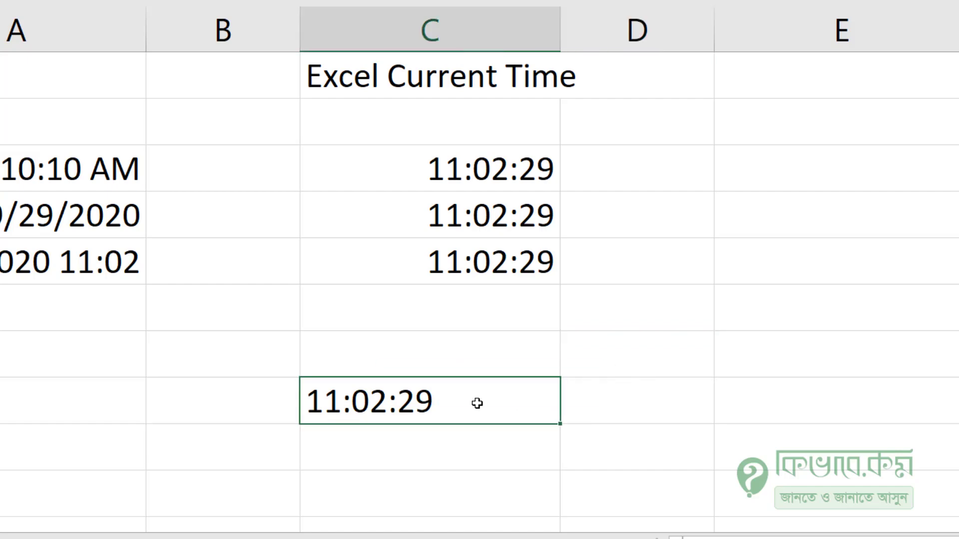
double_click(480, 403)
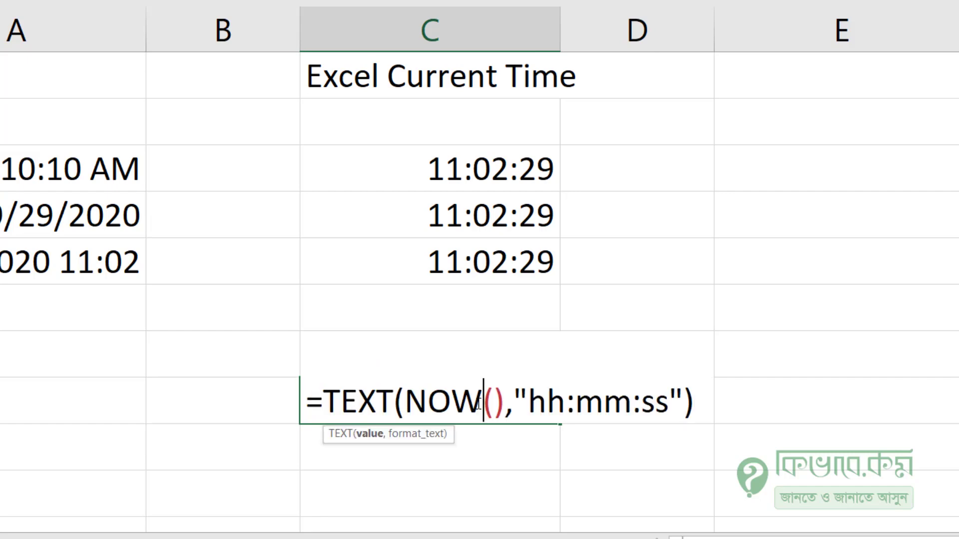
left_click(669, 402)
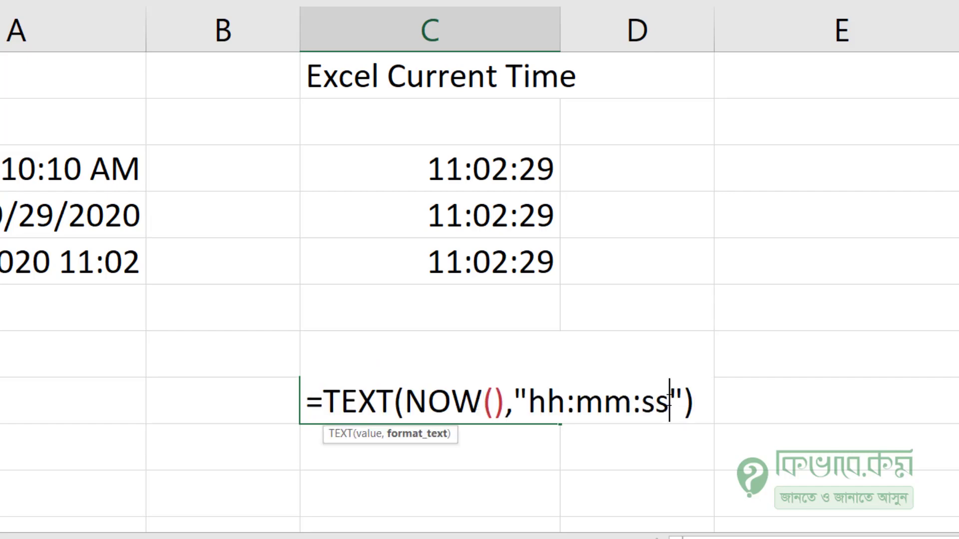
type("A")
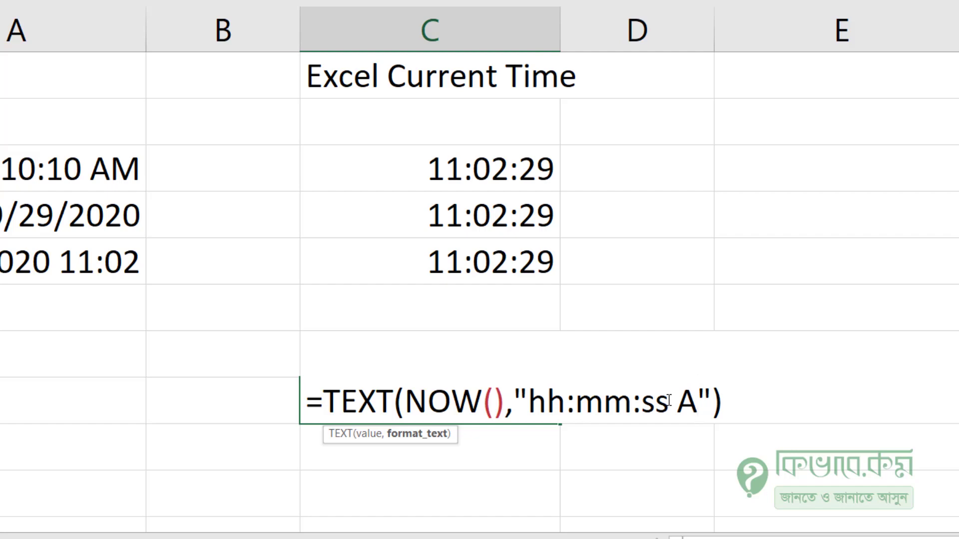
type("M/PM")
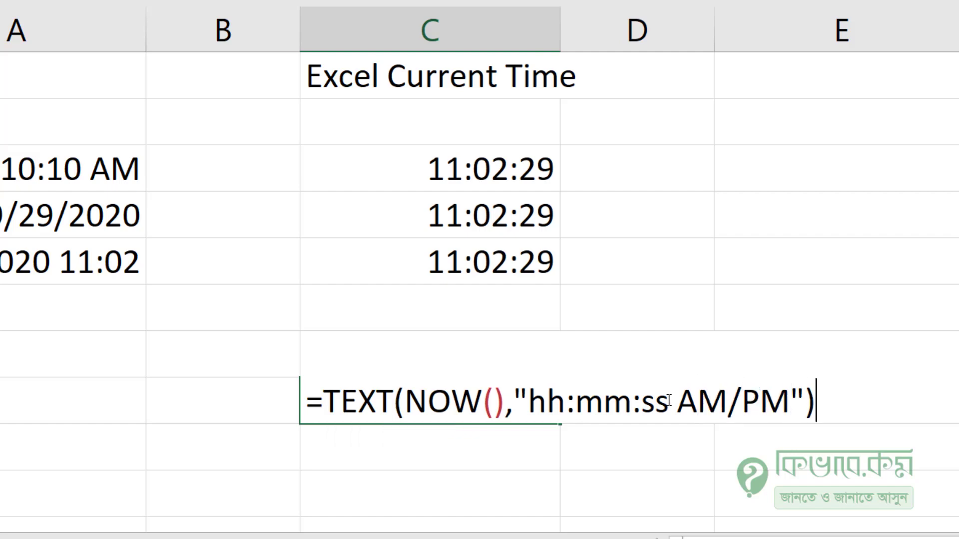
key("Return")
left_click(534, 397)
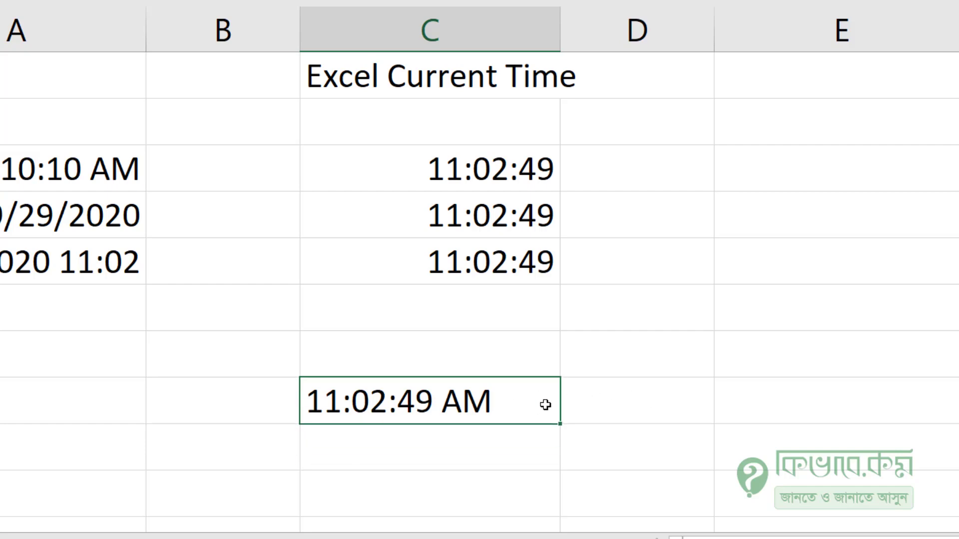
double_click(522, 405)
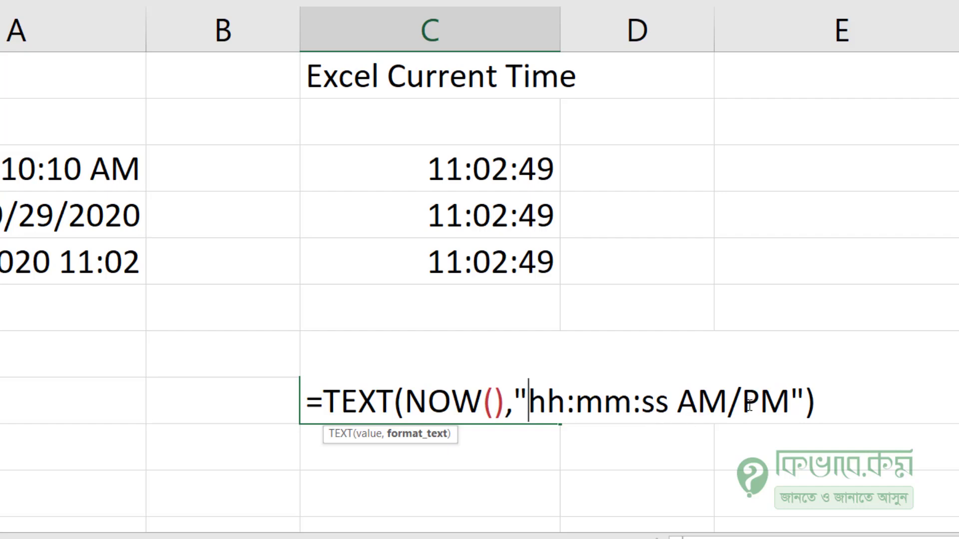
left_click(715, 299)
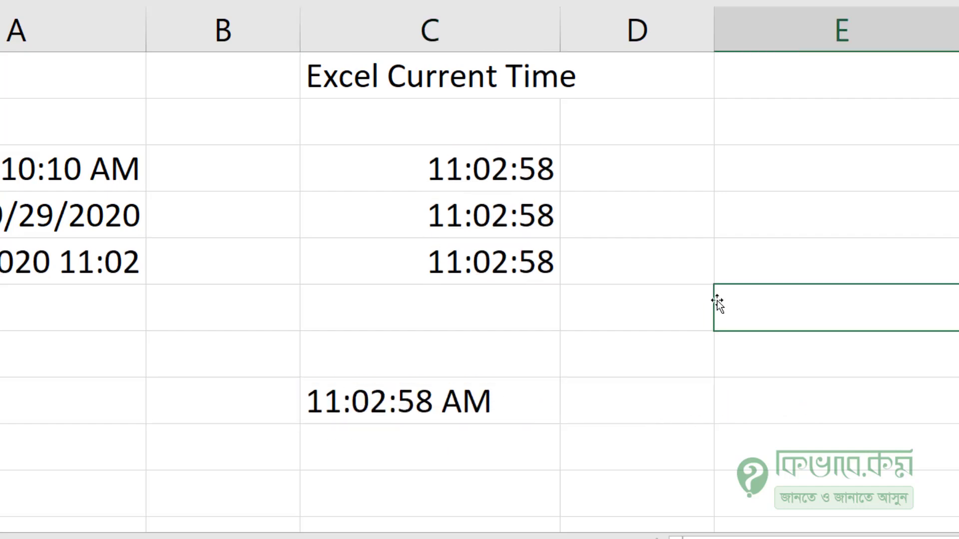
right_click(517, 266)
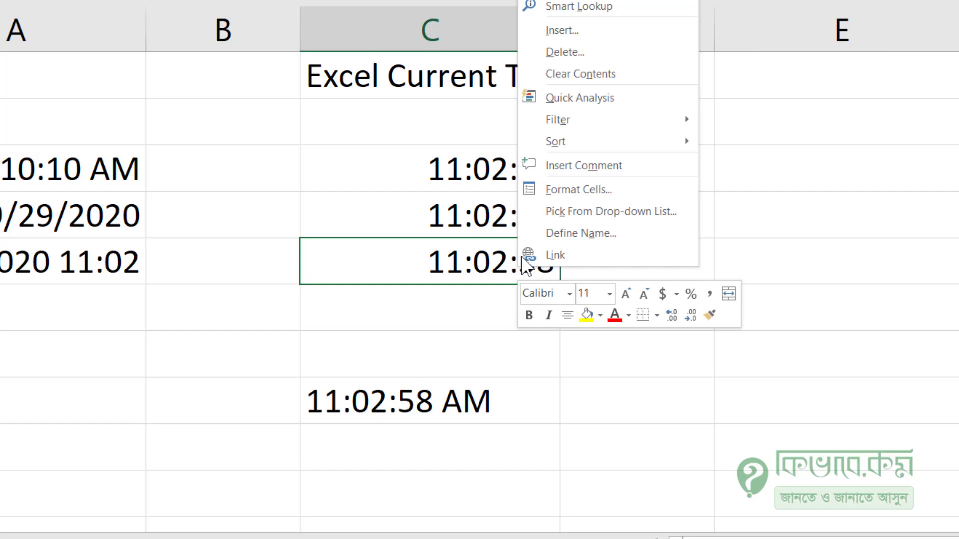
left_click(586, 188)
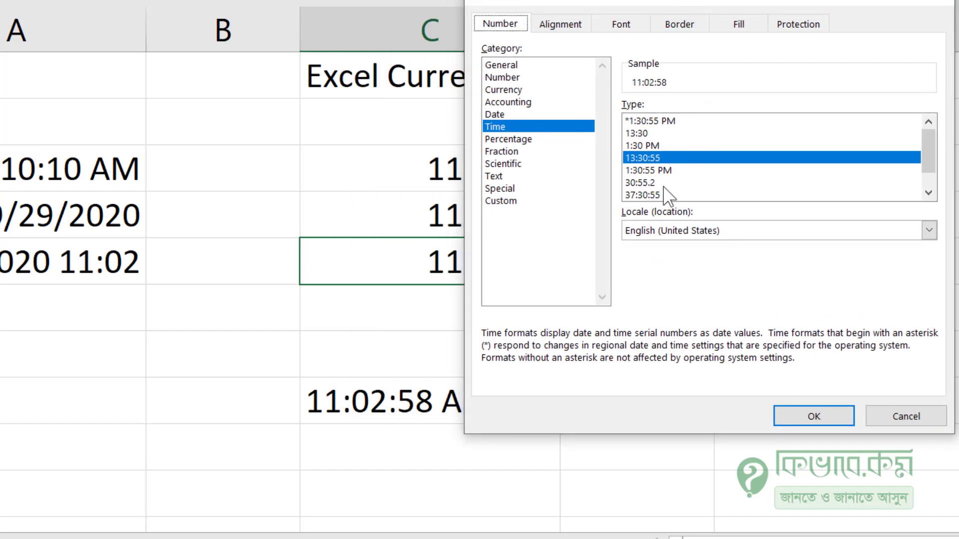
left_click(507, 202)
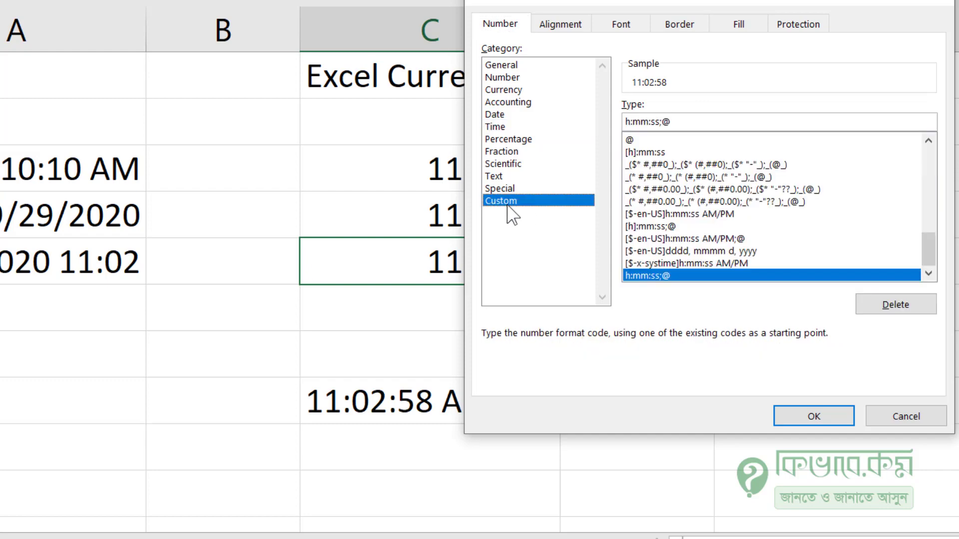
mouse_move(924, 234)
left_mouse_down()
mouse_move(938, 194)
mouse_move(945, 225)
left_mouse_up()
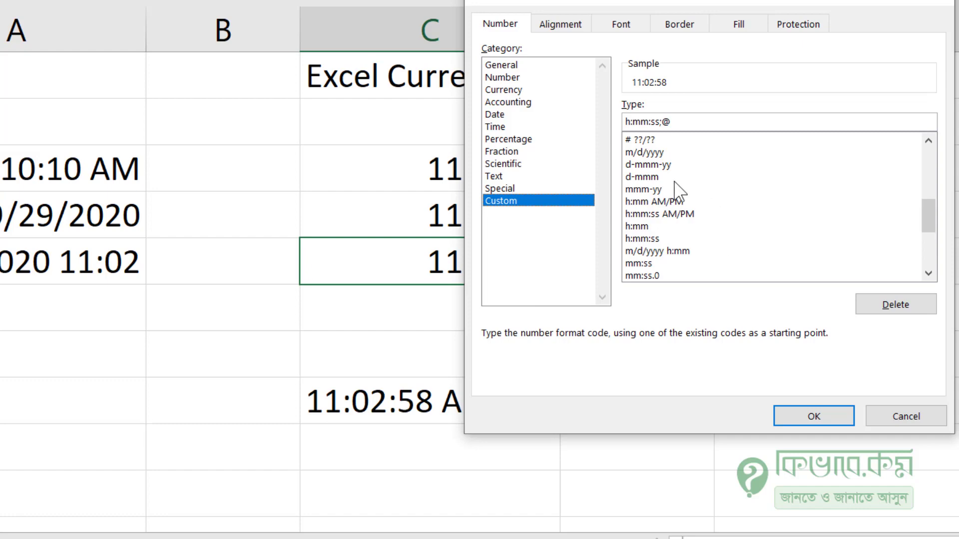
left_click_drag(930, 215, 932, 237)
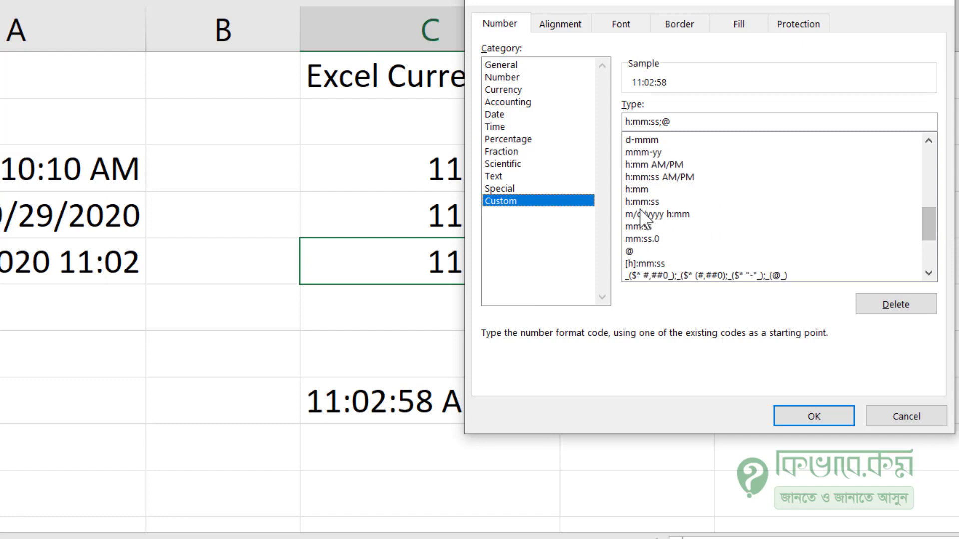
left_click(640, 202)
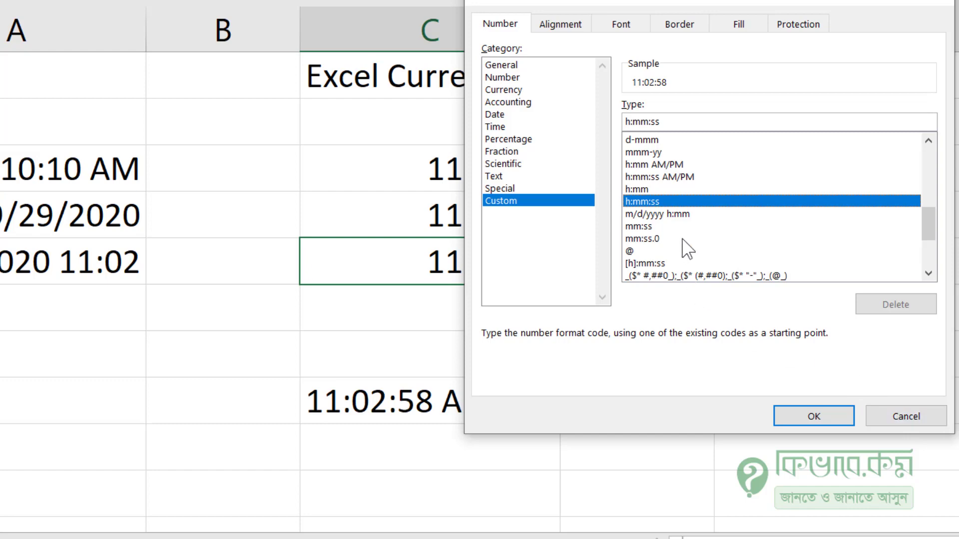
left_click(666, 215)
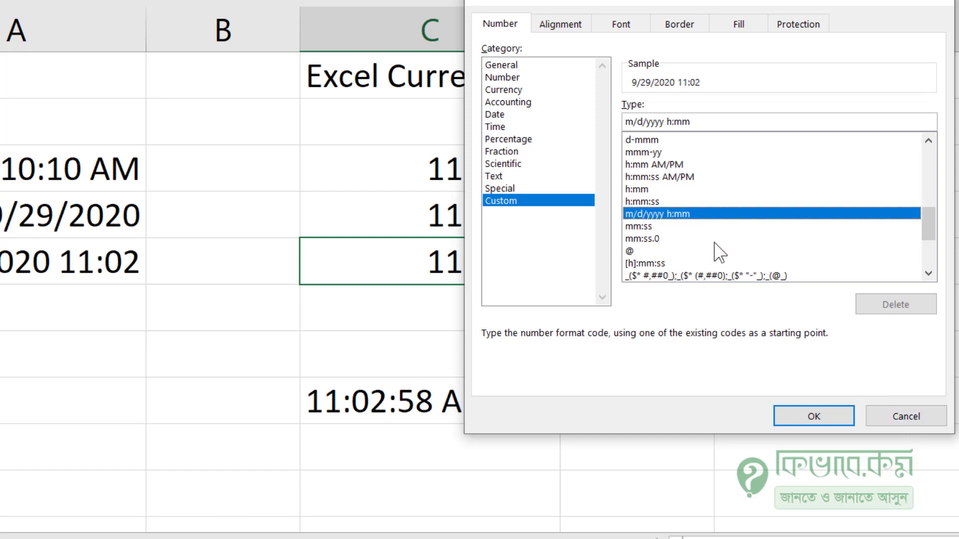
left_click(651, 154)
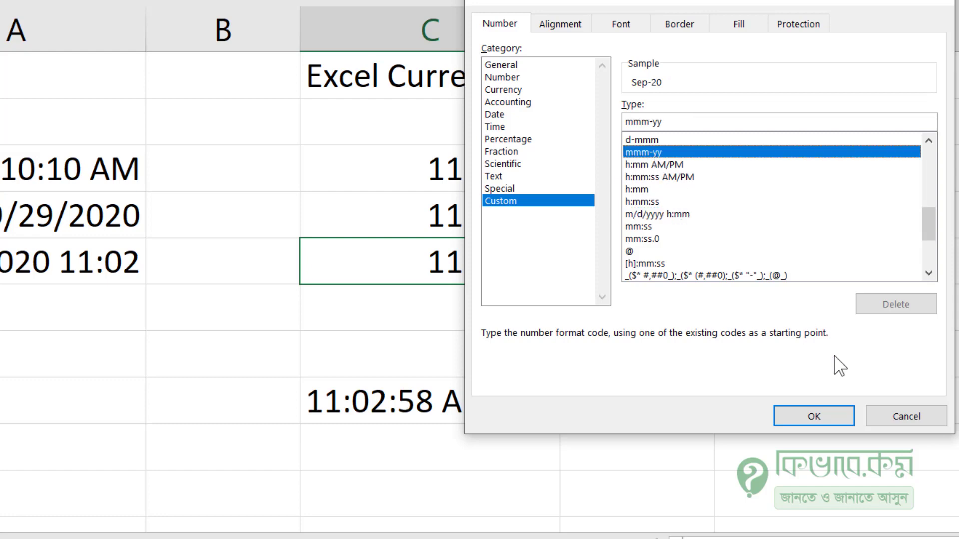
left_click(902, 416)
Step: Prefix the TEXT formula's format code with 'mmm-yy ' so it displays Sep-20 11:03:57 AM
left_click(464, 407)
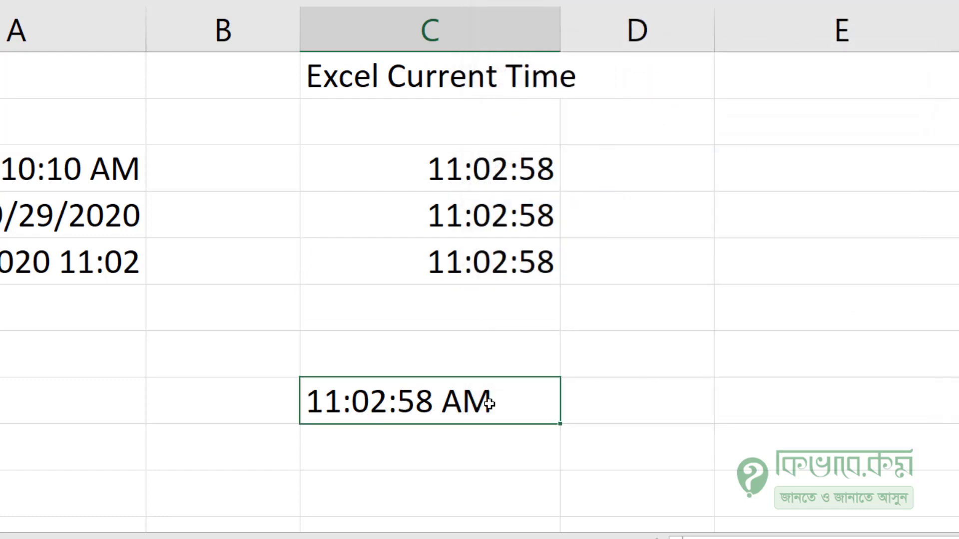
double_click(504, 403)
left_click(527, 403)
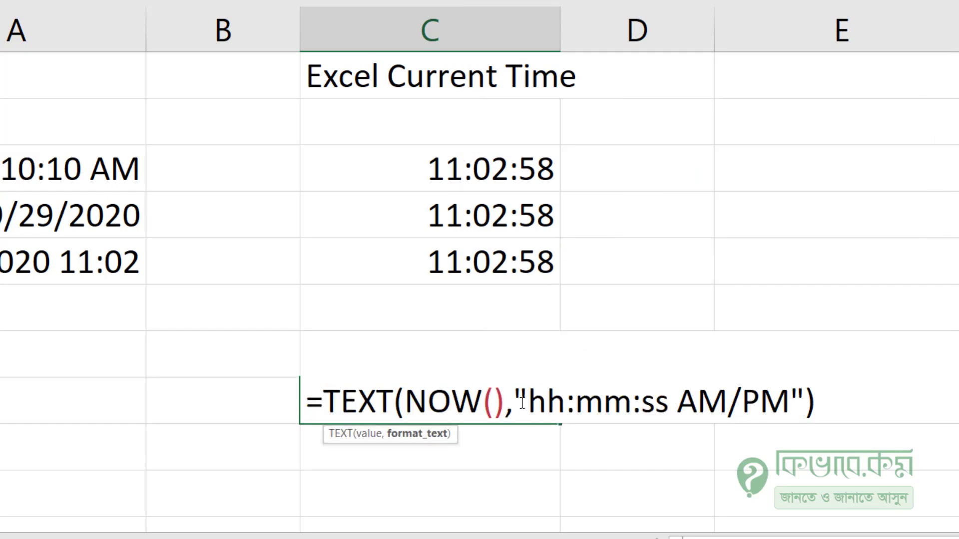
type("mmm")
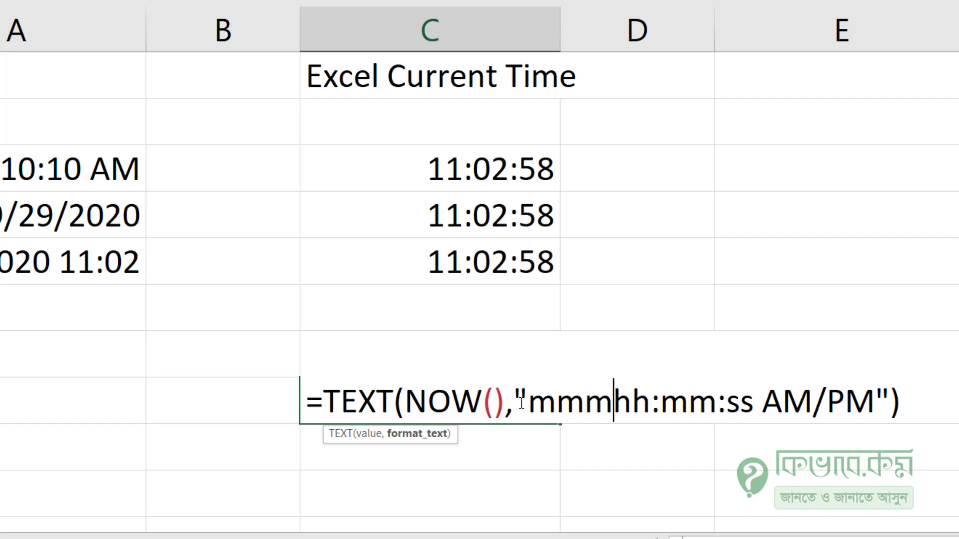
type("-")
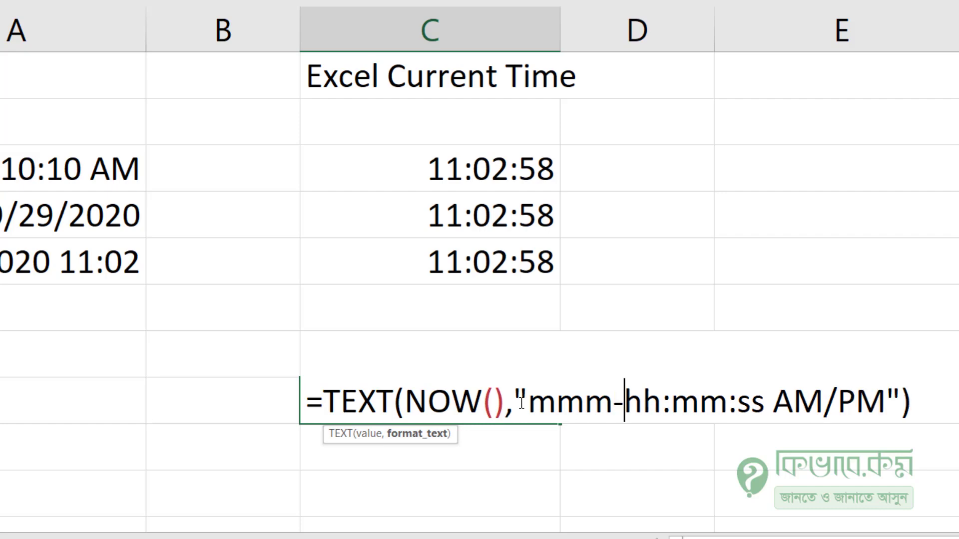
type("yy")
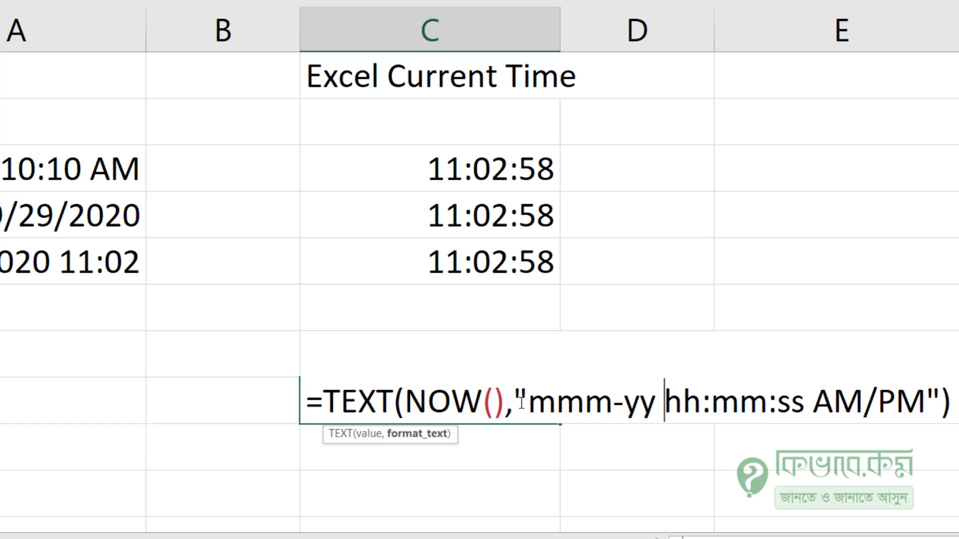
key("Right")
key("Right")
key("Right")
key("Right")
key("Right")
key("Right")
key("Return")
left_click(667, 382)
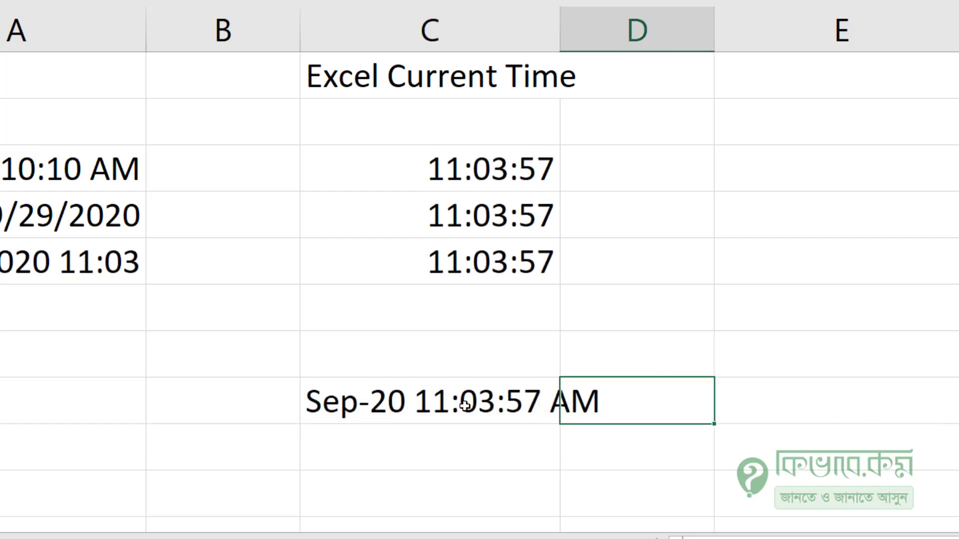
left_click(461, 403)
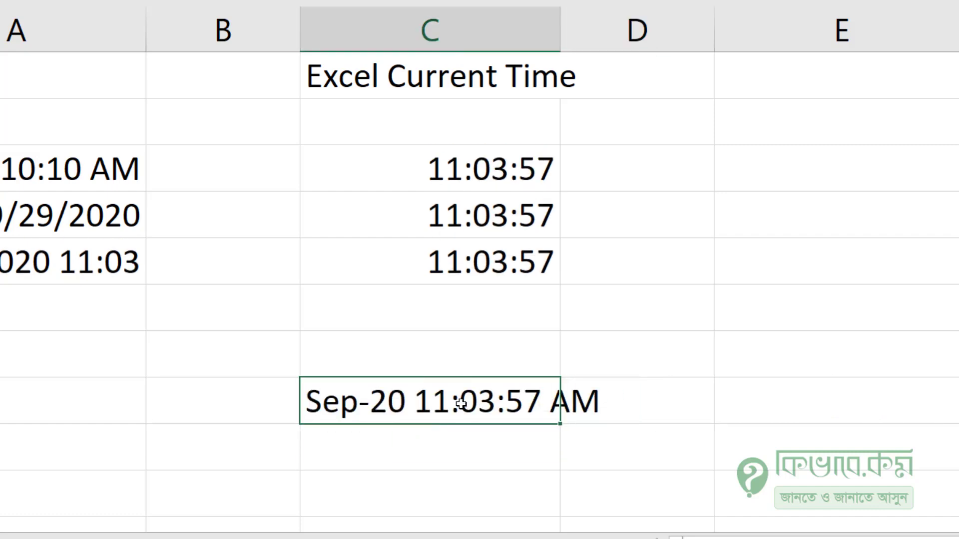